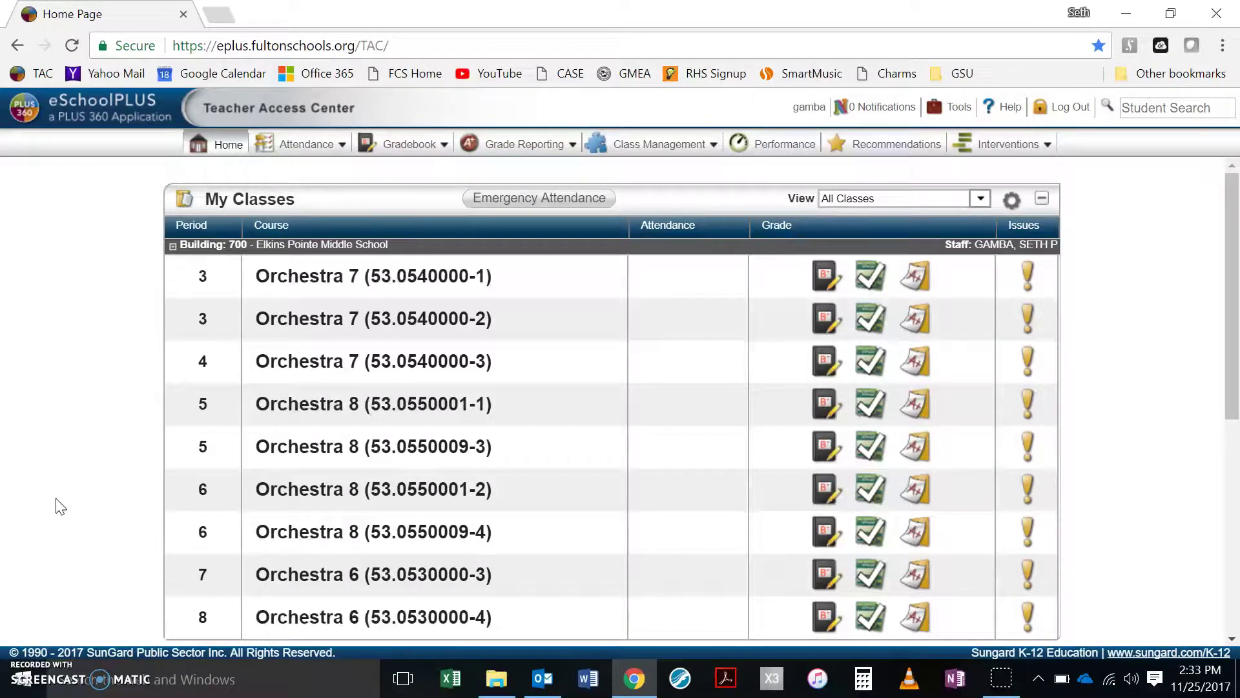
Select the second Orchestra 7 class and show its calendar, email and roster options.
click(60, 490)
click(91, 459)
click(583, 308)
click(657, 143)
Sort the saved reports by date, newest first, to reach the Orchestra Field Trip report.
scroll(58, 410, down, 6)
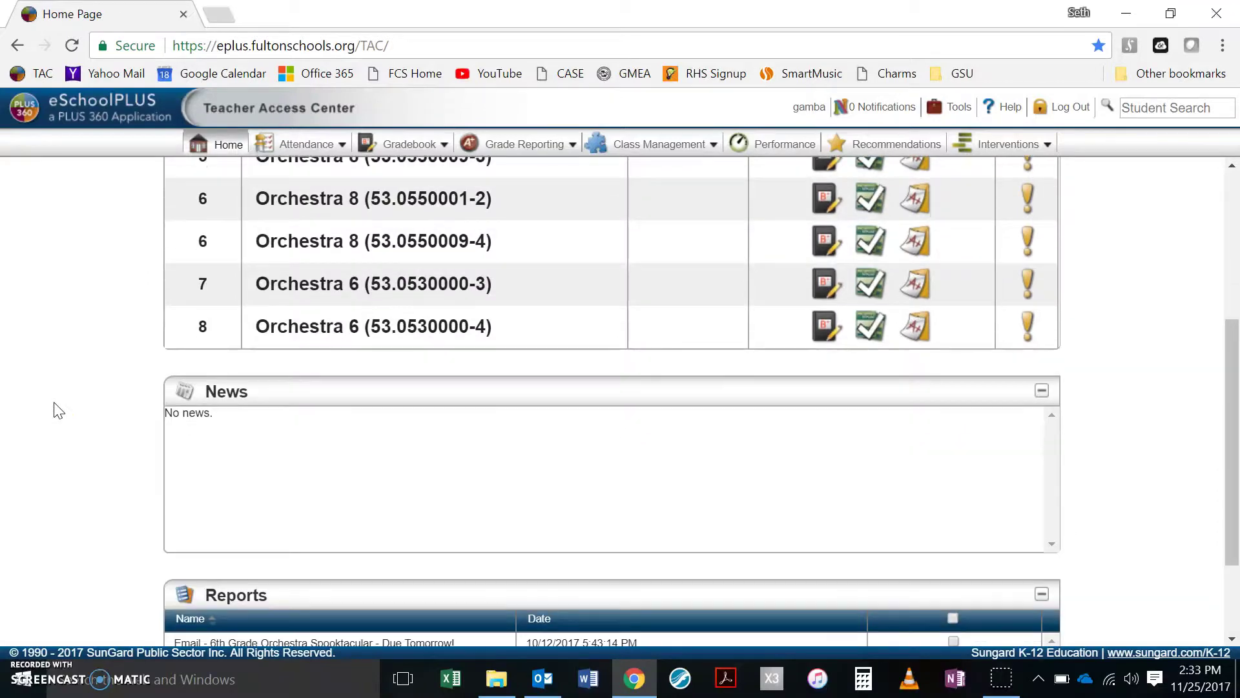
scroll(58, 410, down, 1)
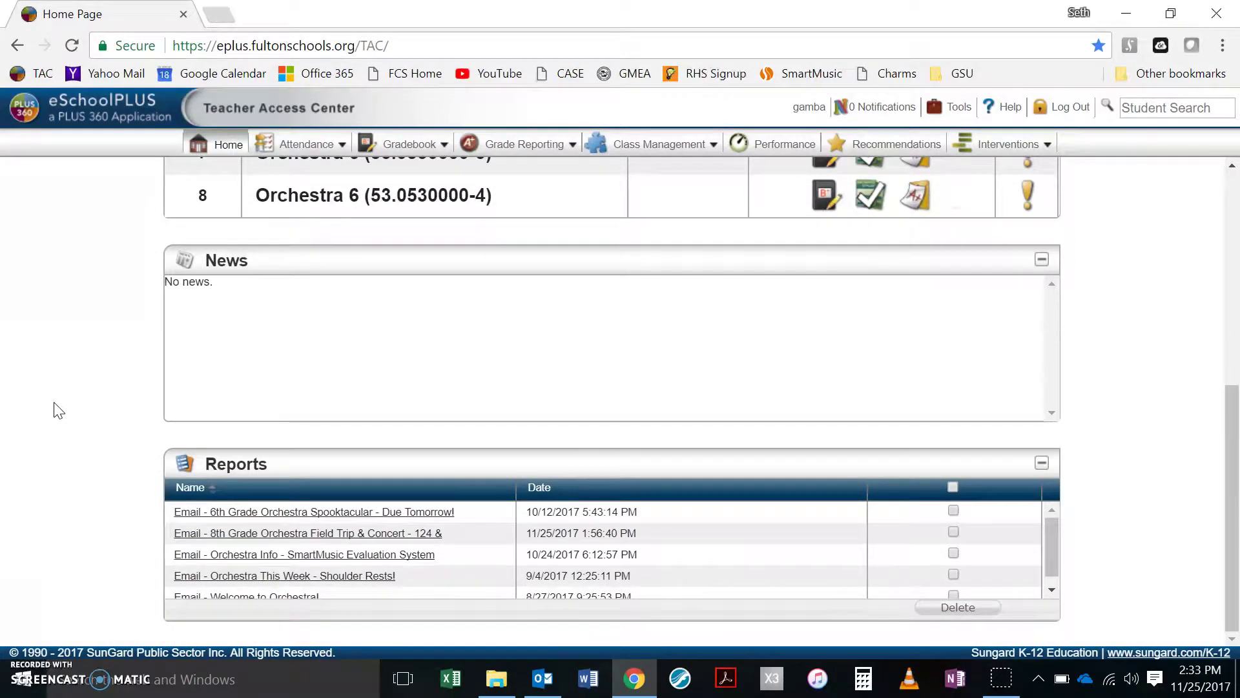
click(285, 555)
click(563, 491)
click(564, 492)
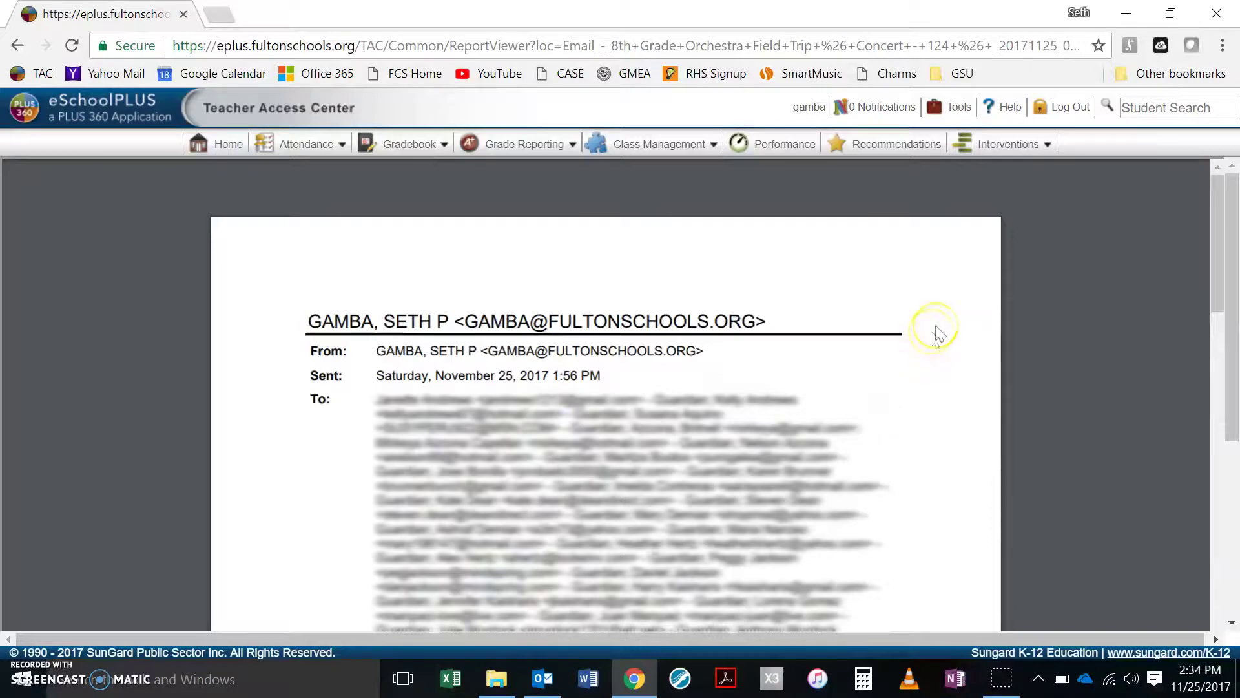
Save the report PDF as '8th Grade parent e-mail' in Documents > Elkins Orchestra > Curriculum > E-mails.
mouse_move(1059, 189)
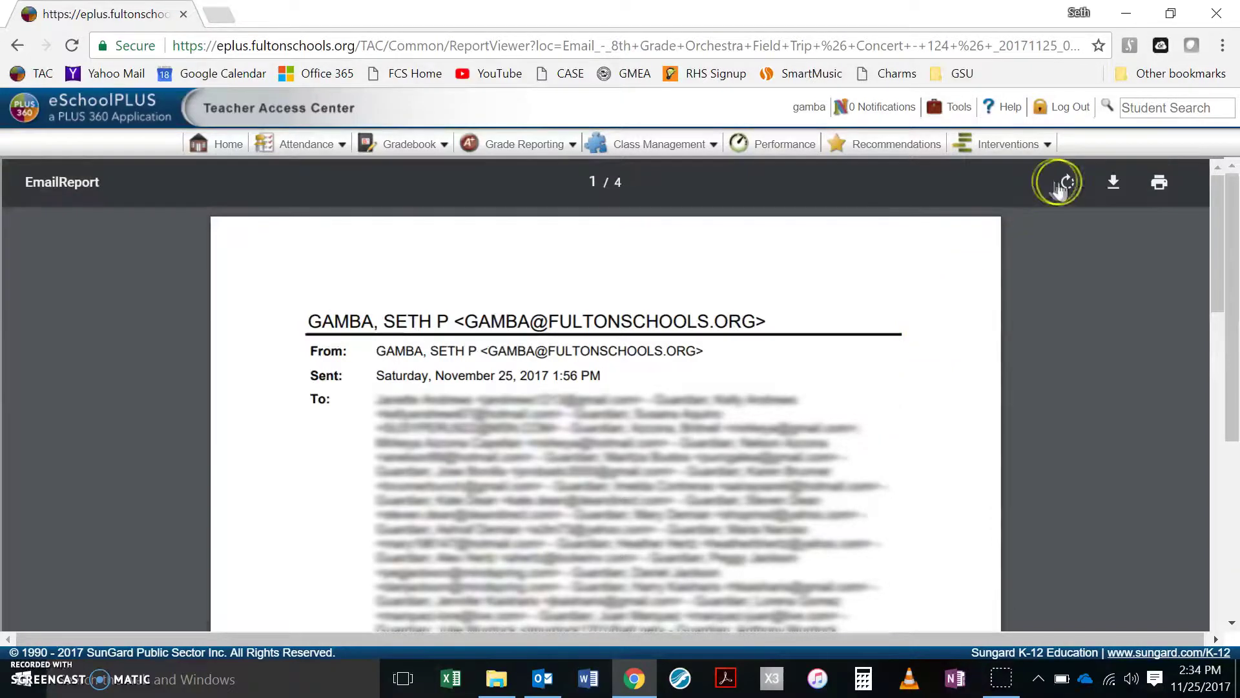
click(1115, 186)
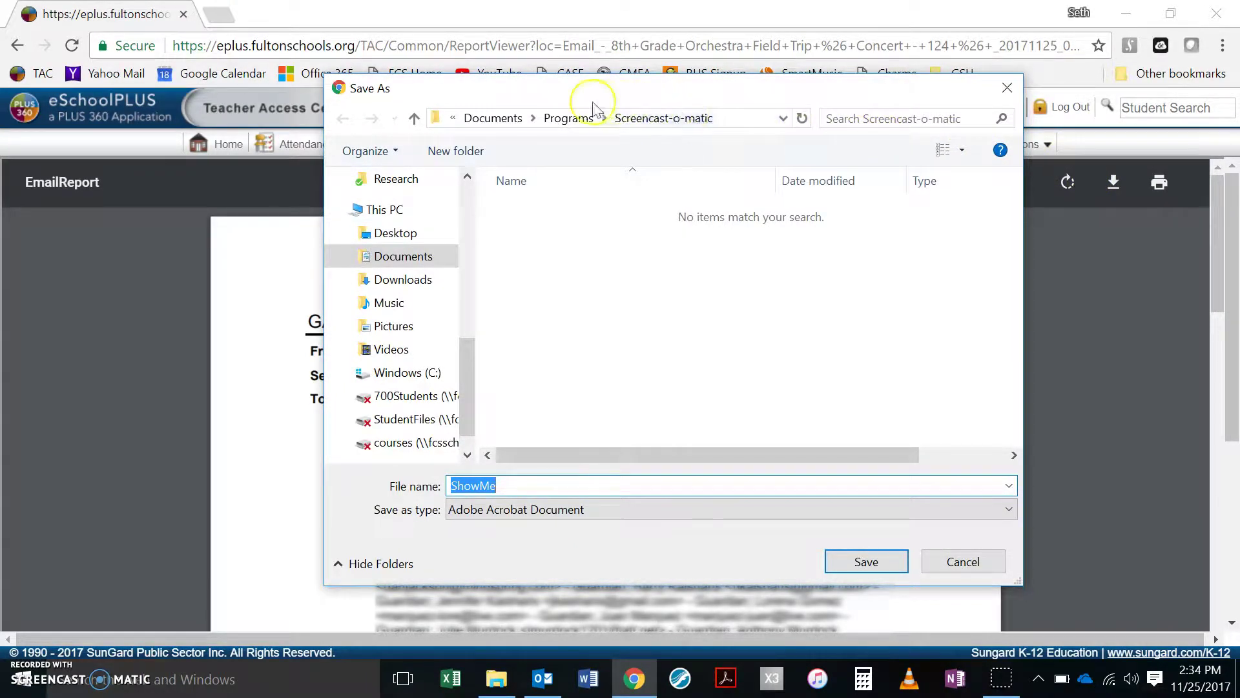
click(534, 119)
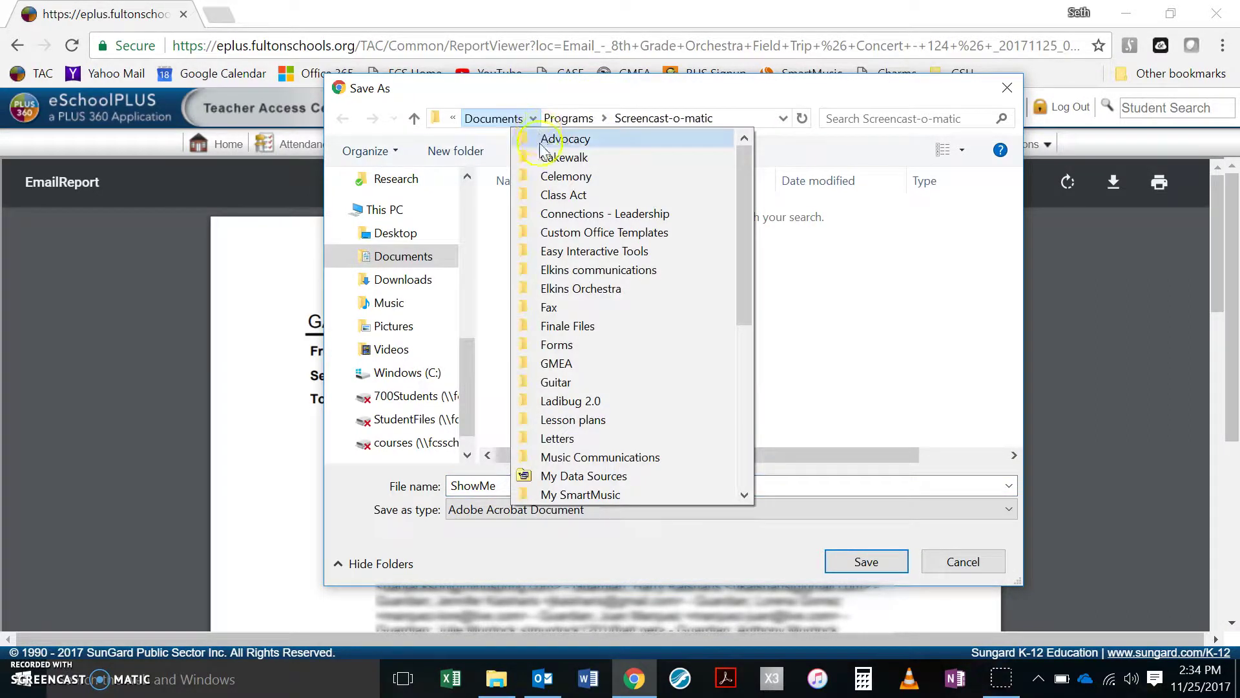
click(569, 288)
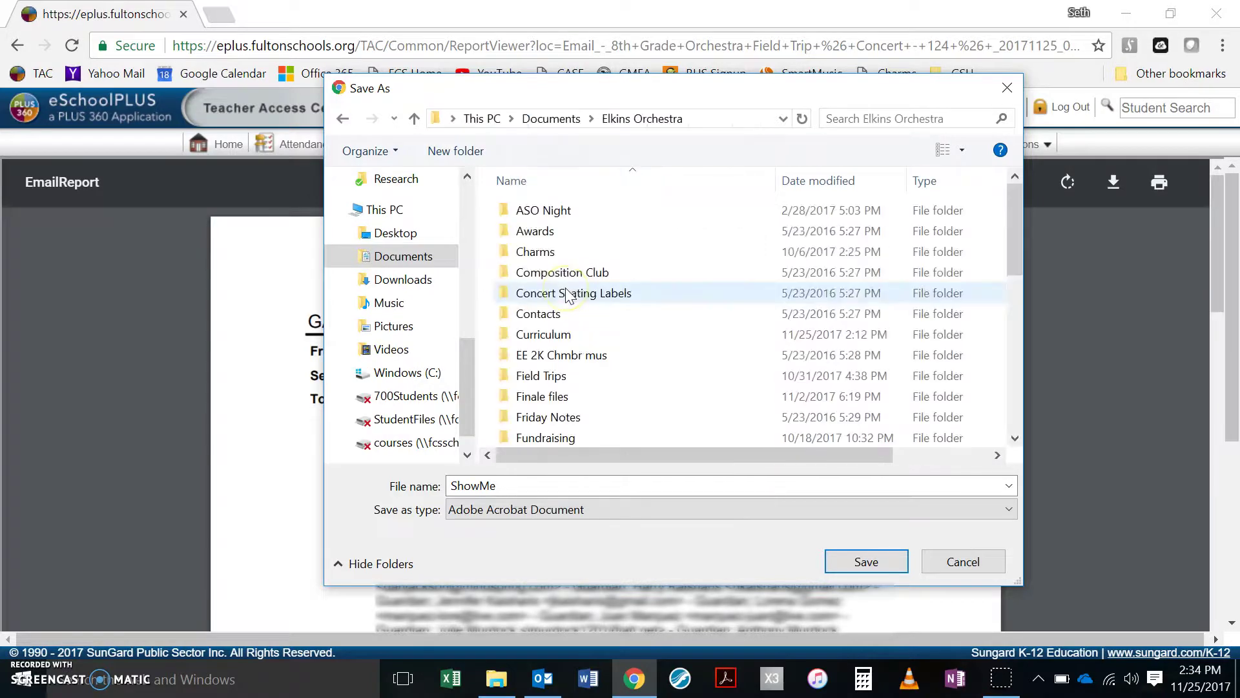
double_click(542, 334)
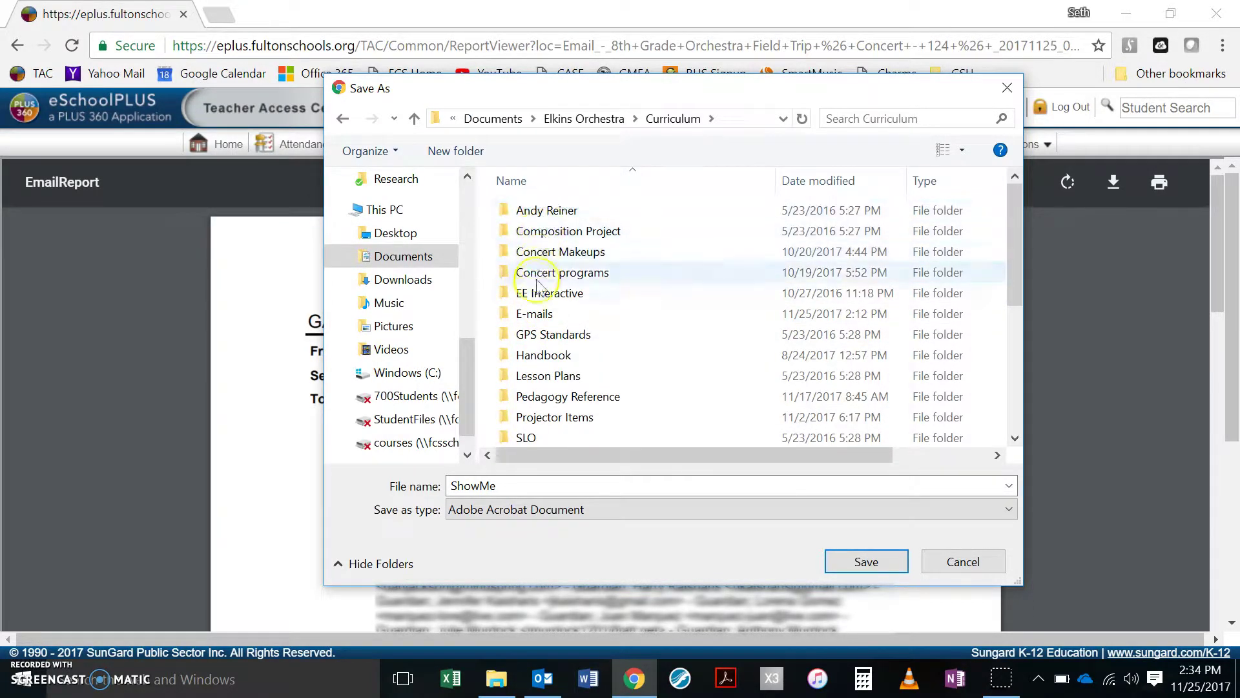
double_click(540, 315)
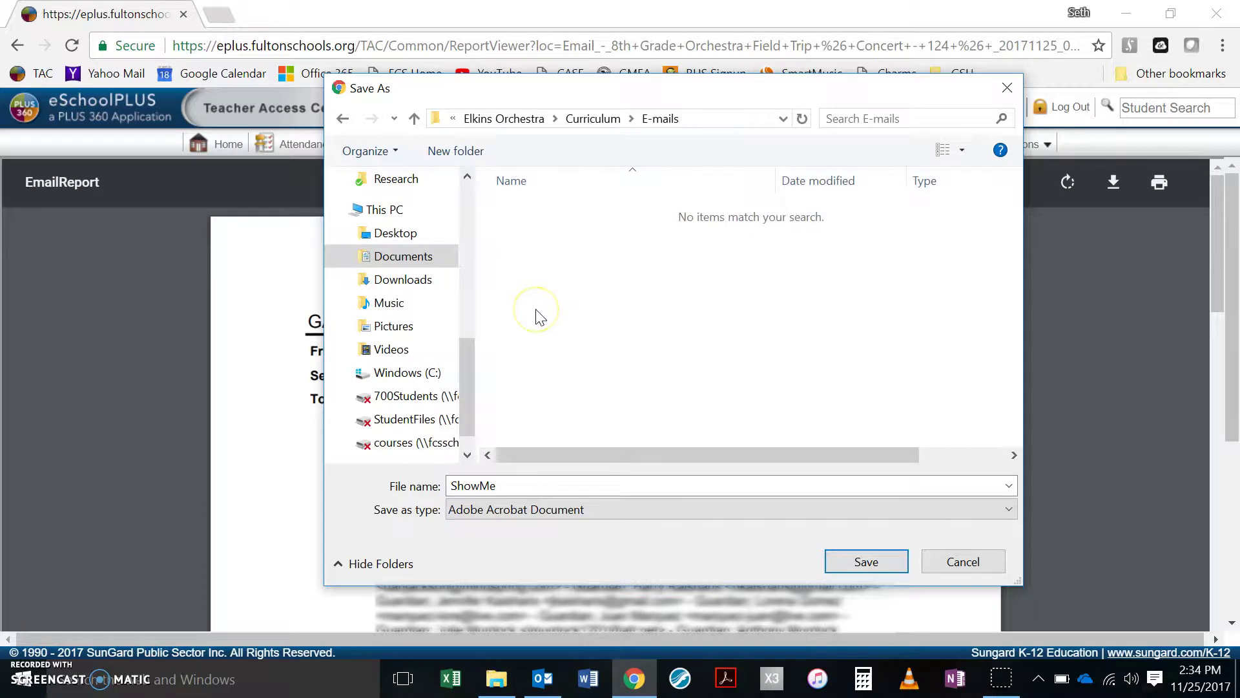
double_click(480, 485)
text(8th Grad)
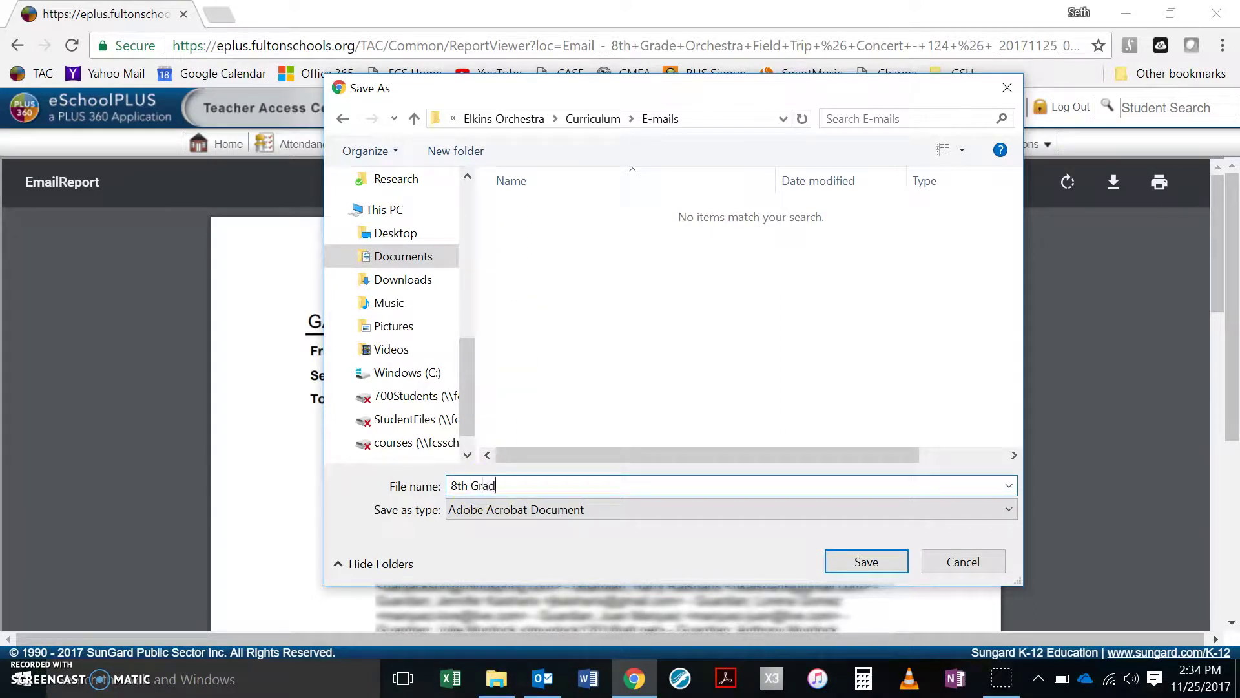
text(e parent e-mail)
key(Return)
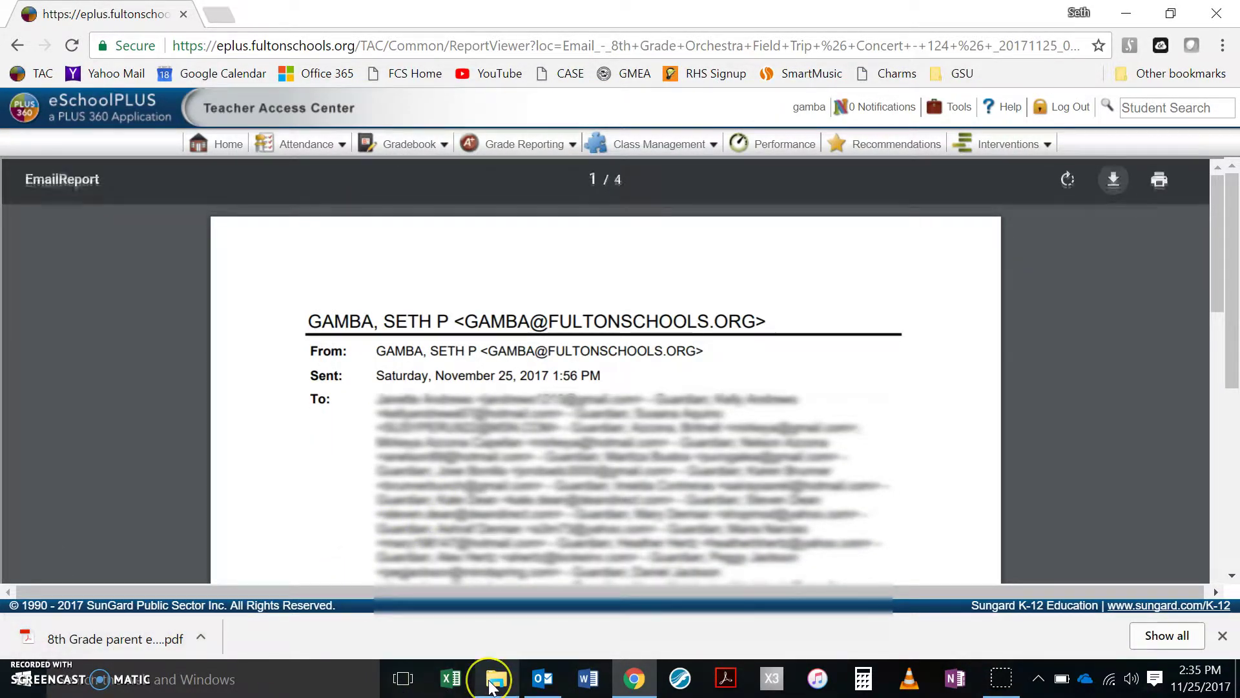
Minimize Chrome and open '8th Grade parent e-mail' from the E-mails folder in Acrobat Reader.
mouse_move(495, 671)
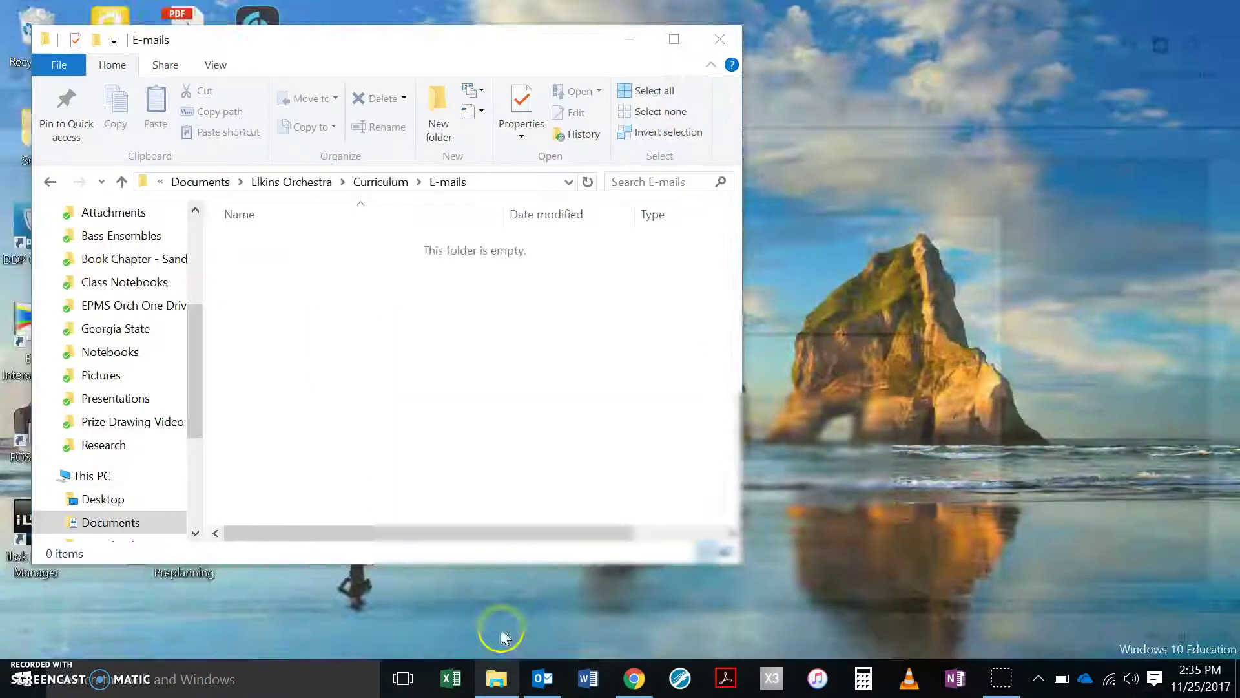
click(498, 630)
click(1051, 261)
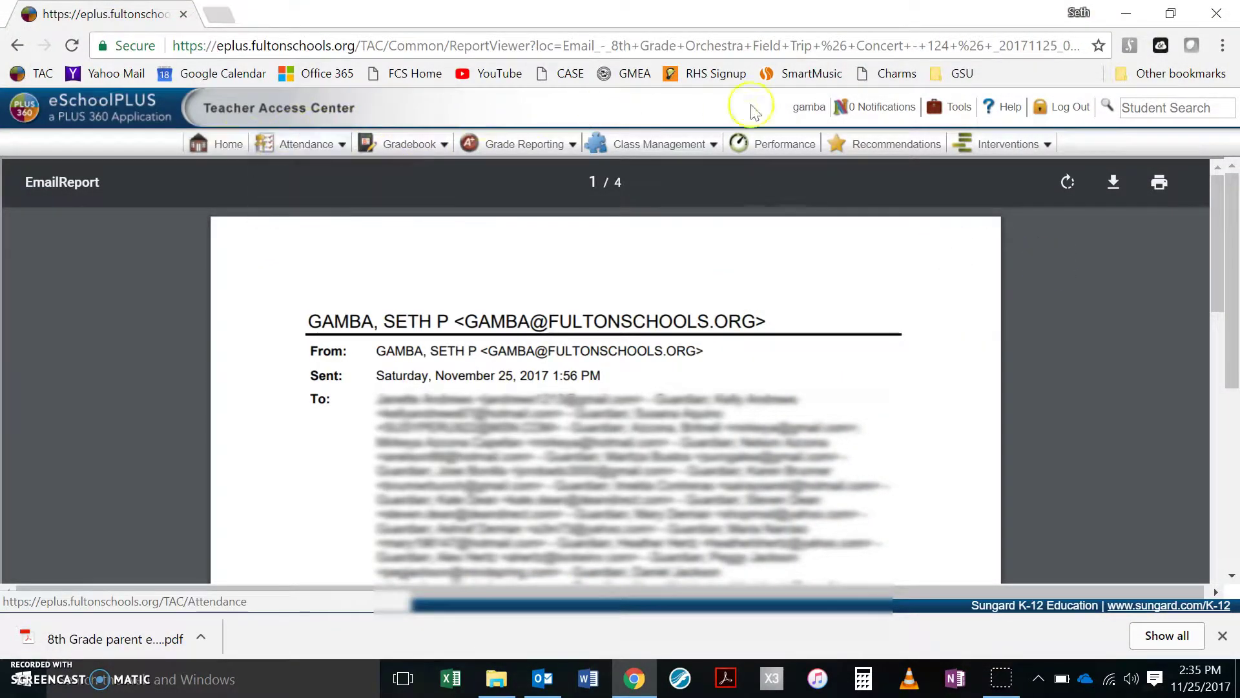
click(1125, 13)
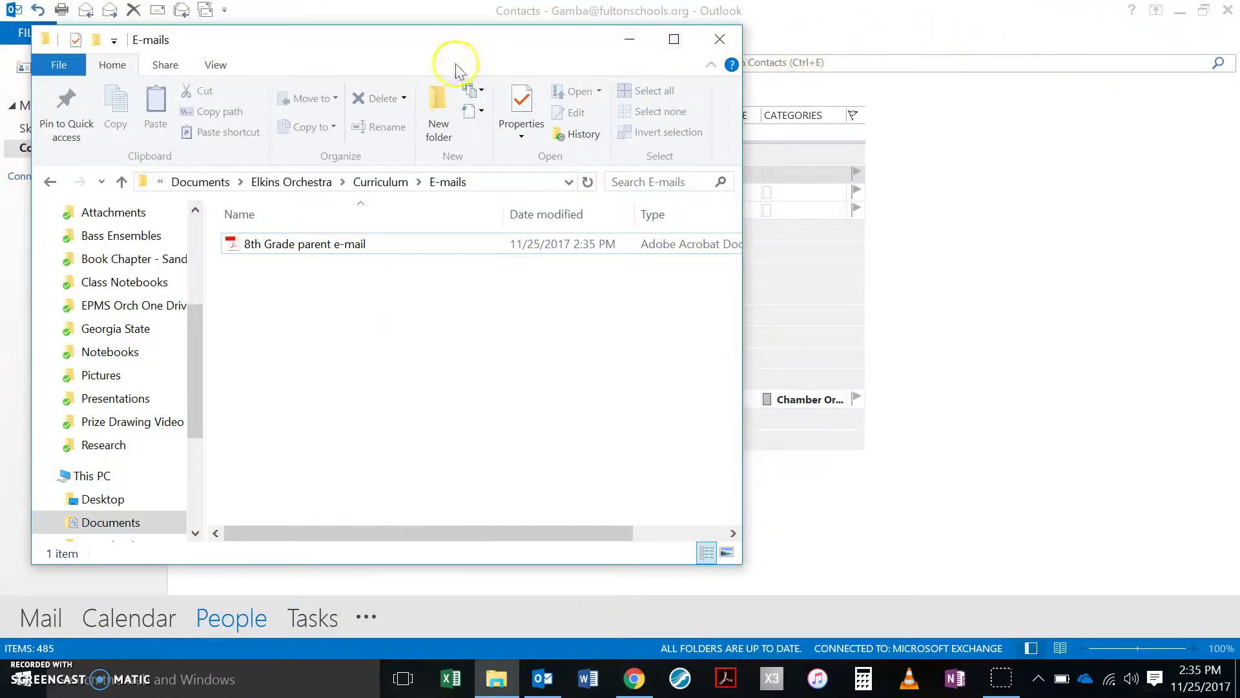
click(270, 244)
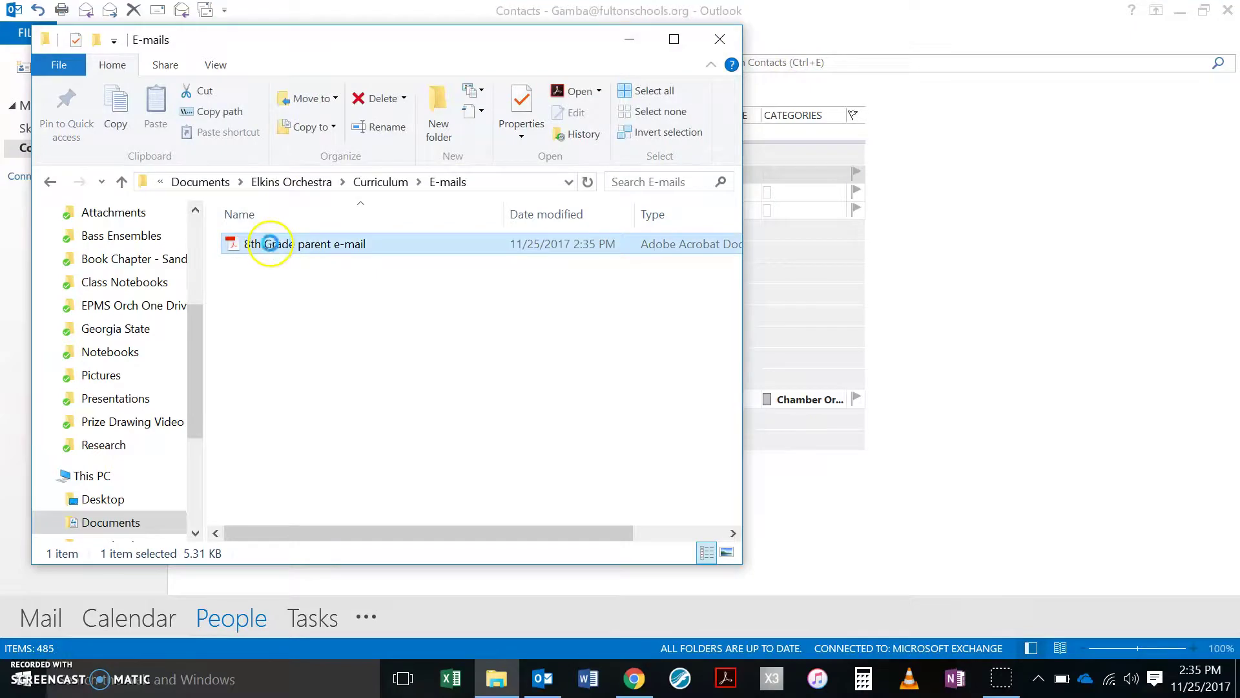
double_click(270, 244)
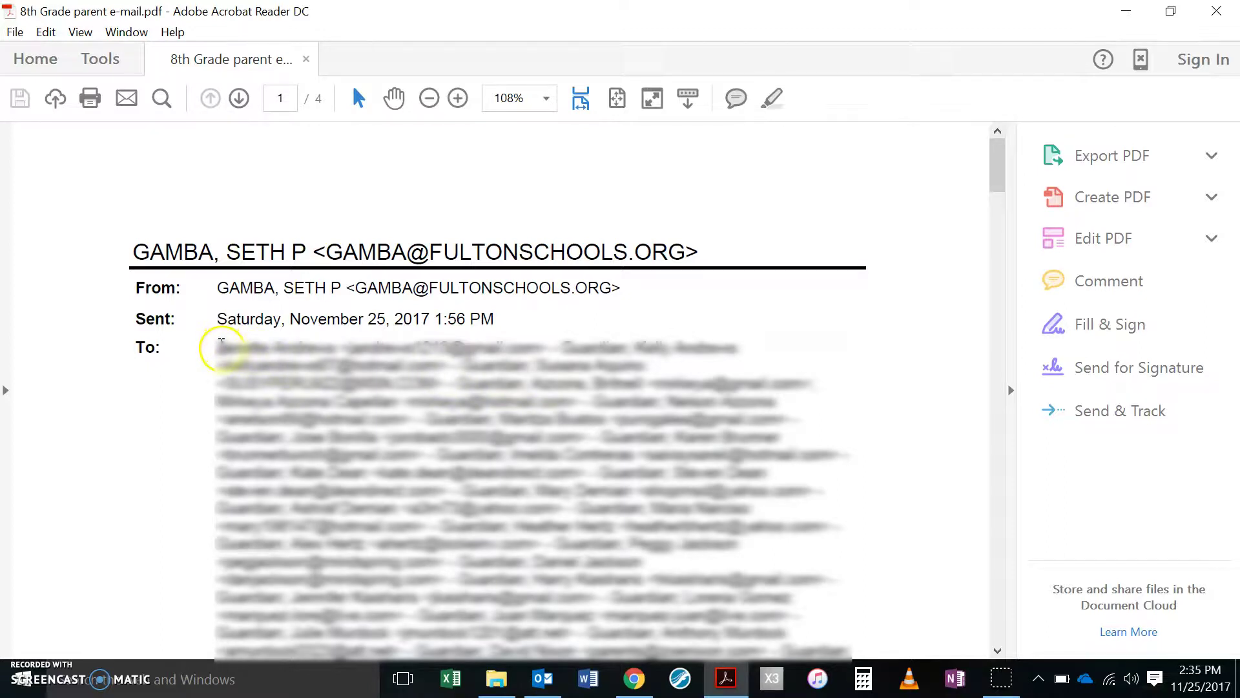
Copy the To: recipient address text from the PDF and start Word.
drag(222, 341, 704, 510)
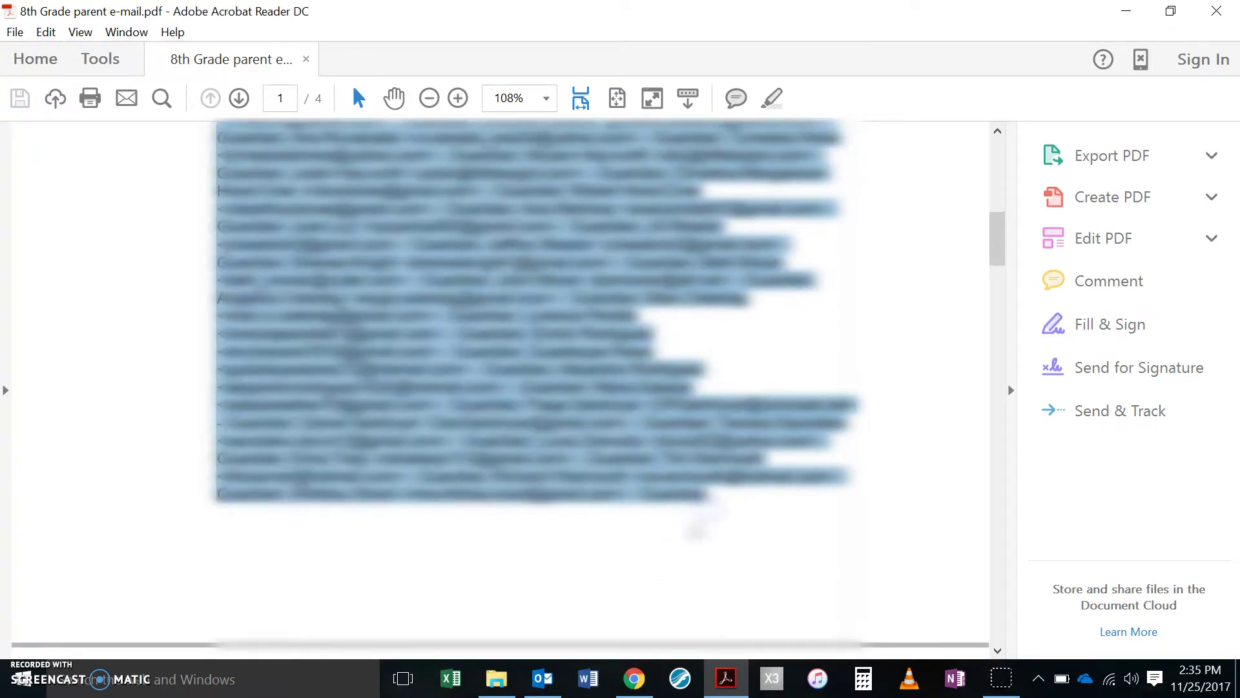
right_click(667, 509)
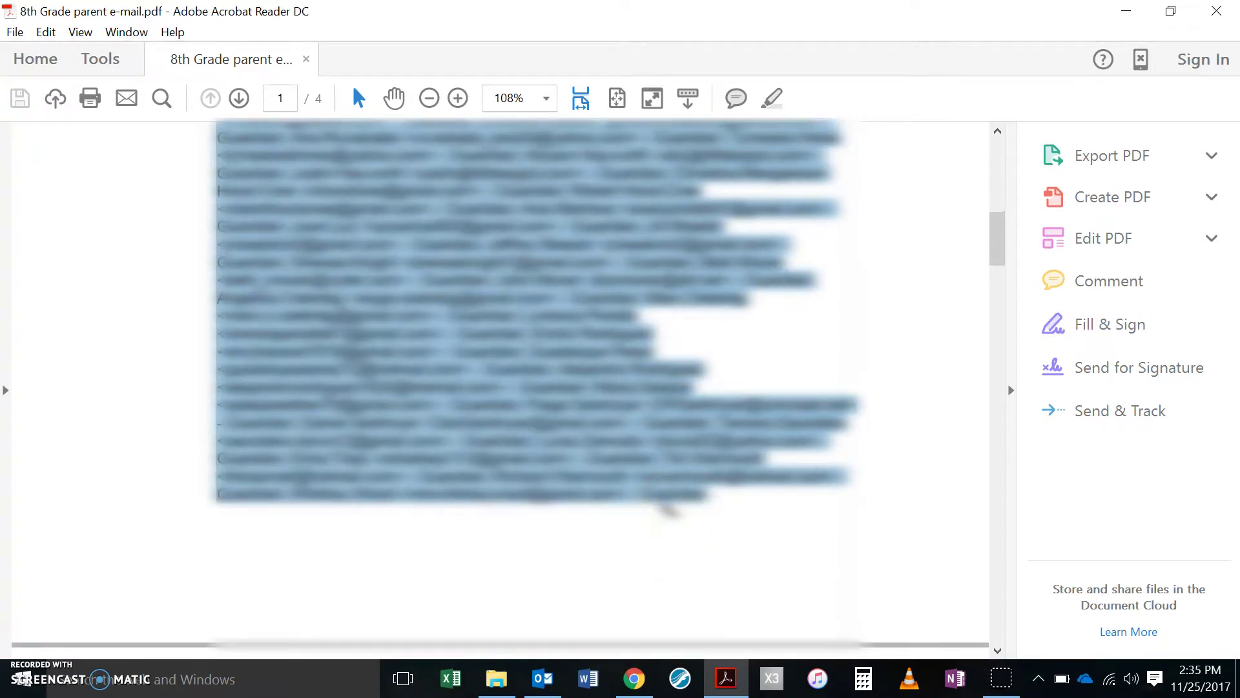
click(590, 680)
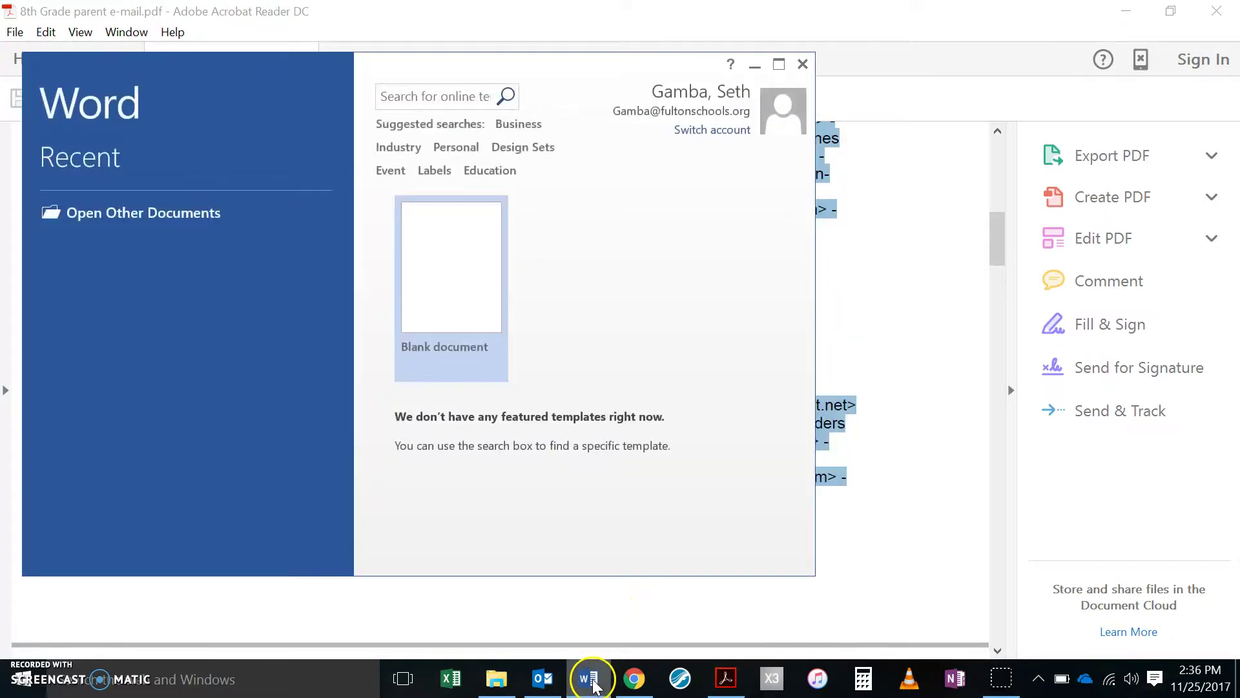
Paste the copied recipient addresses into a new, maximized blank Word document.
click(454, 315)
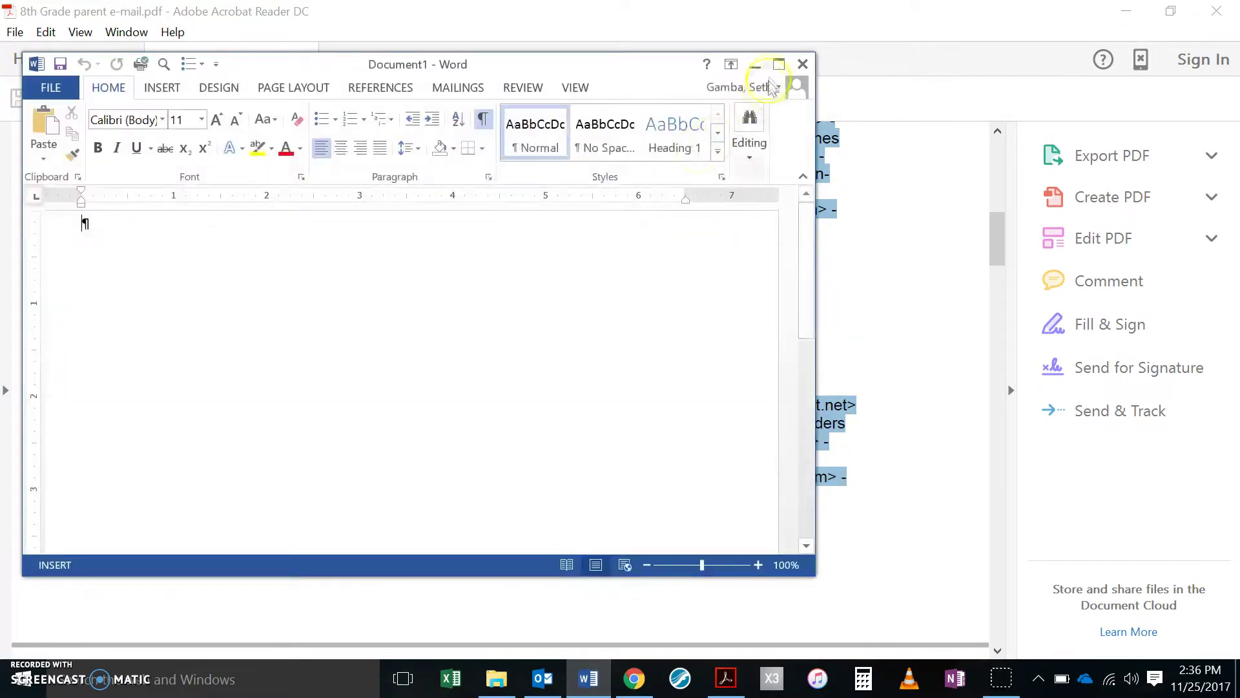
click(778, 64)
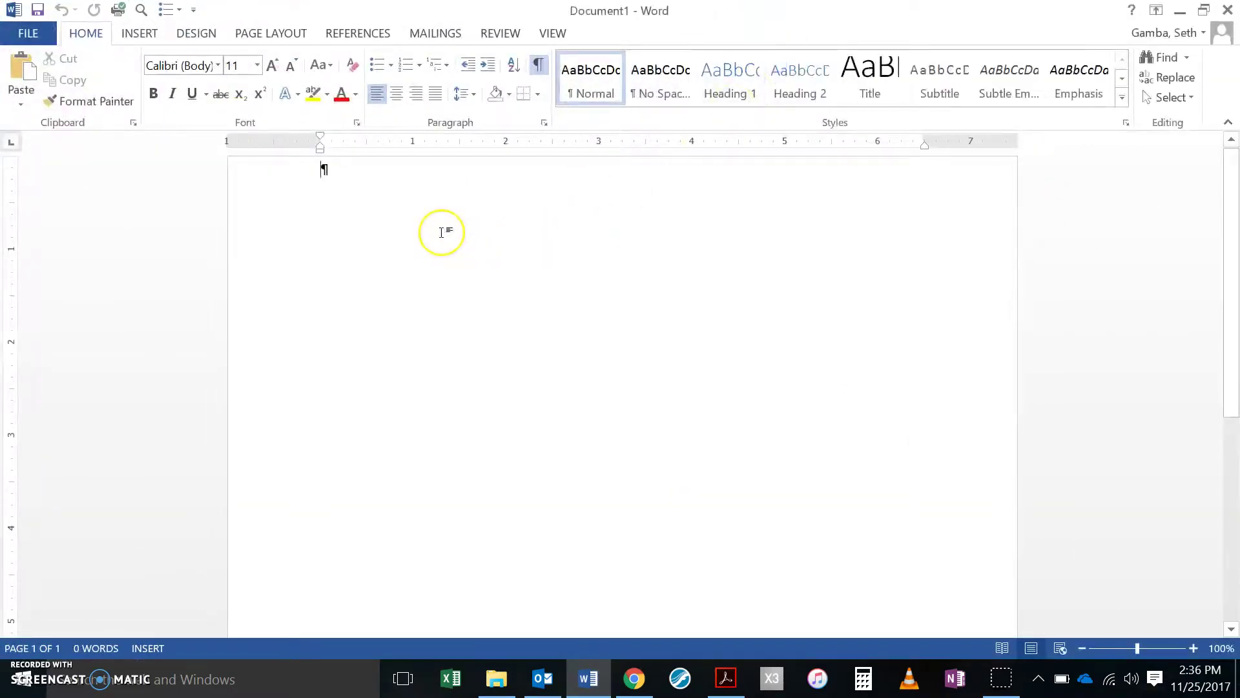
key(ctrl+v)
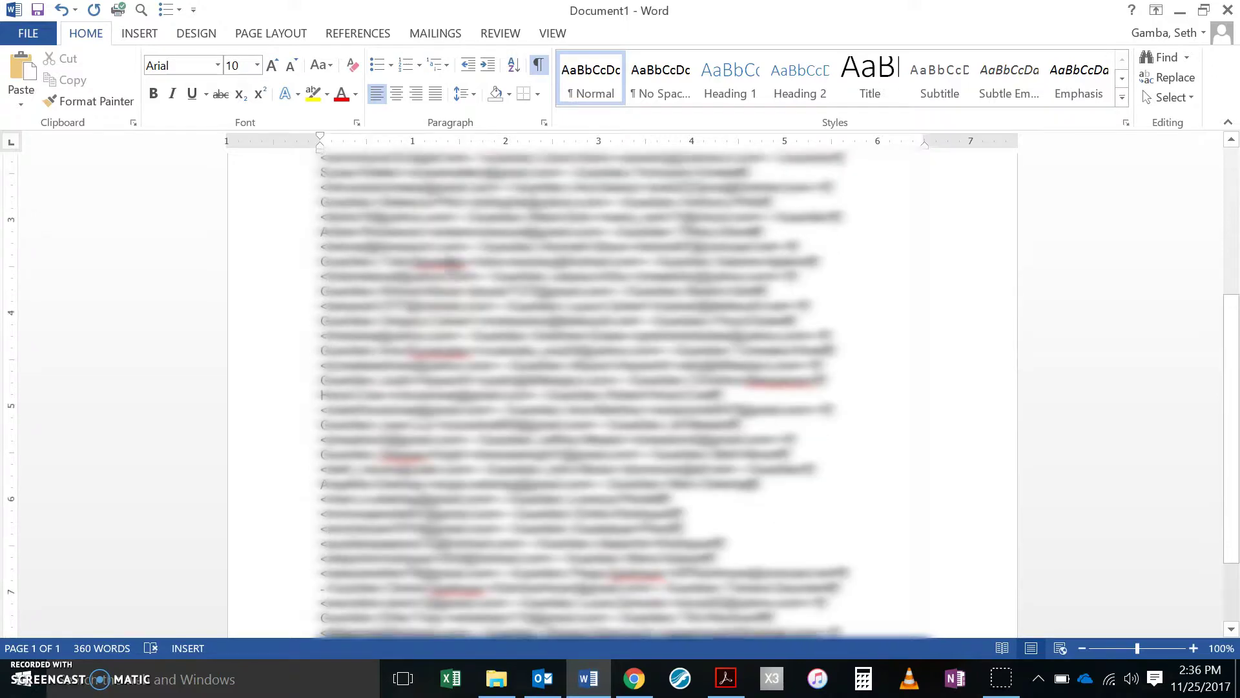
scroll(581, 394, up, 5)
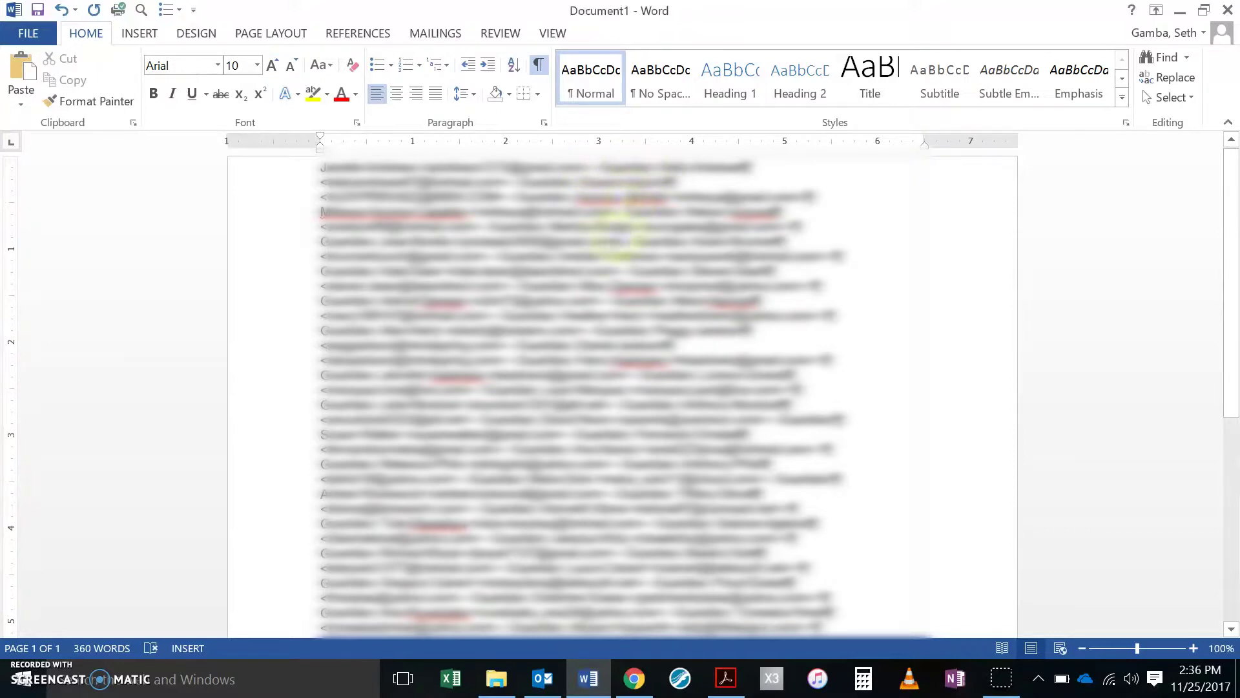
Turn on Show/Hide ¶ formatting marks, leaving the Borders list unchanged.
click(537, 65)
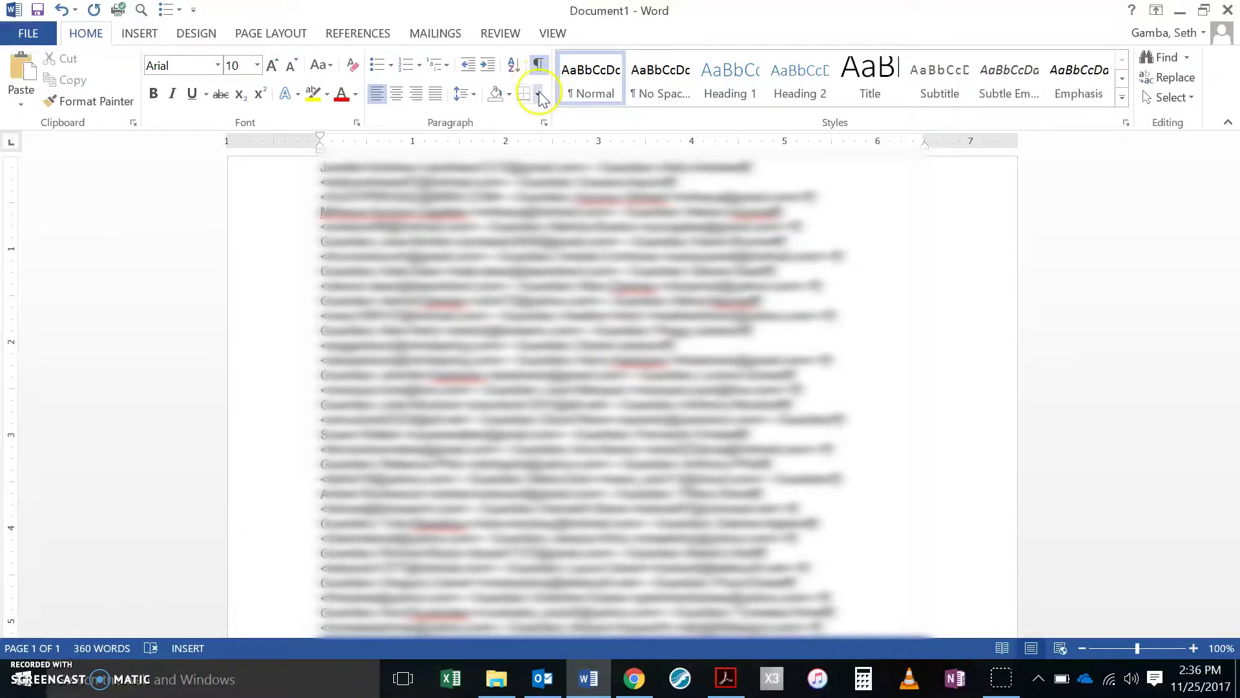
click(538, 94)
click(743, 169)
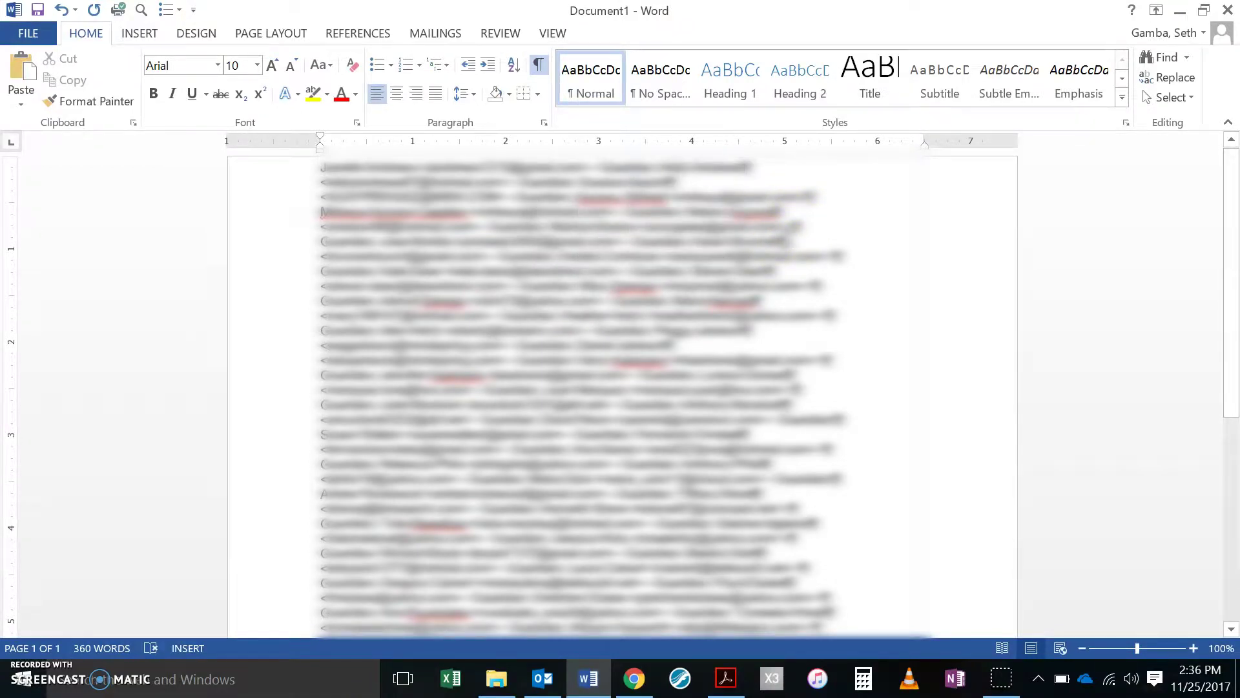
key(ctrl+h)
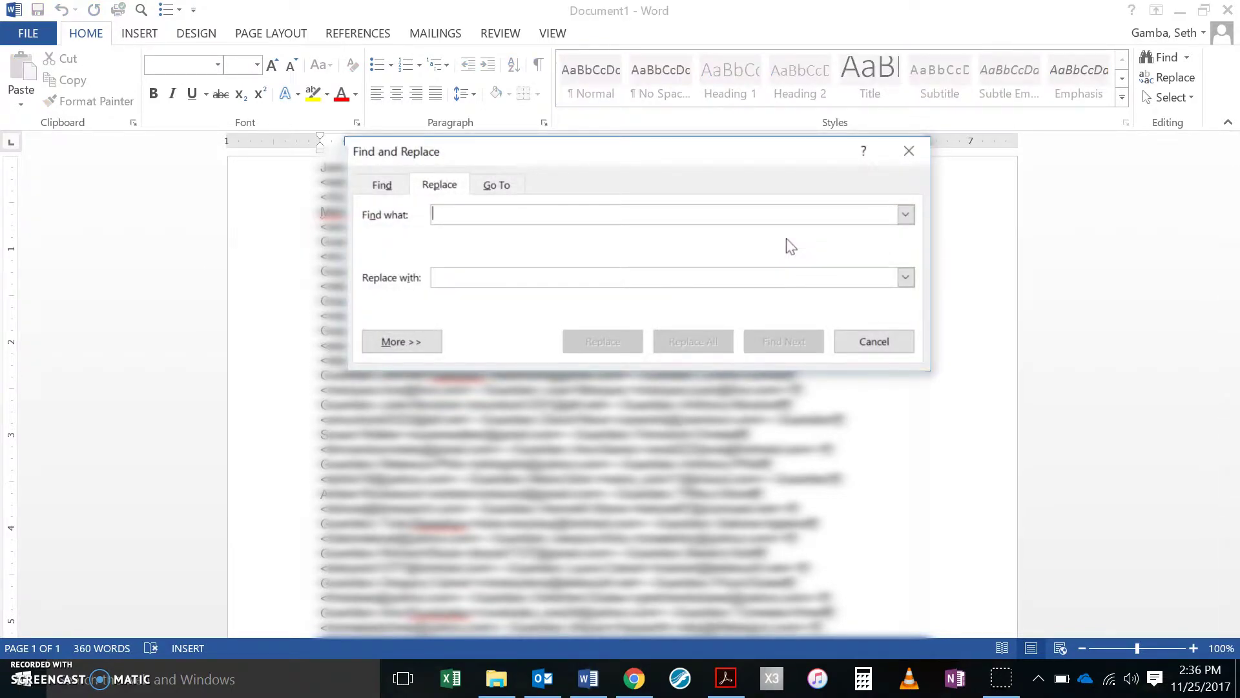
Replace all 51 paragraph marks with nothing, joining the addresses into one continuous block.
click(521, 220)
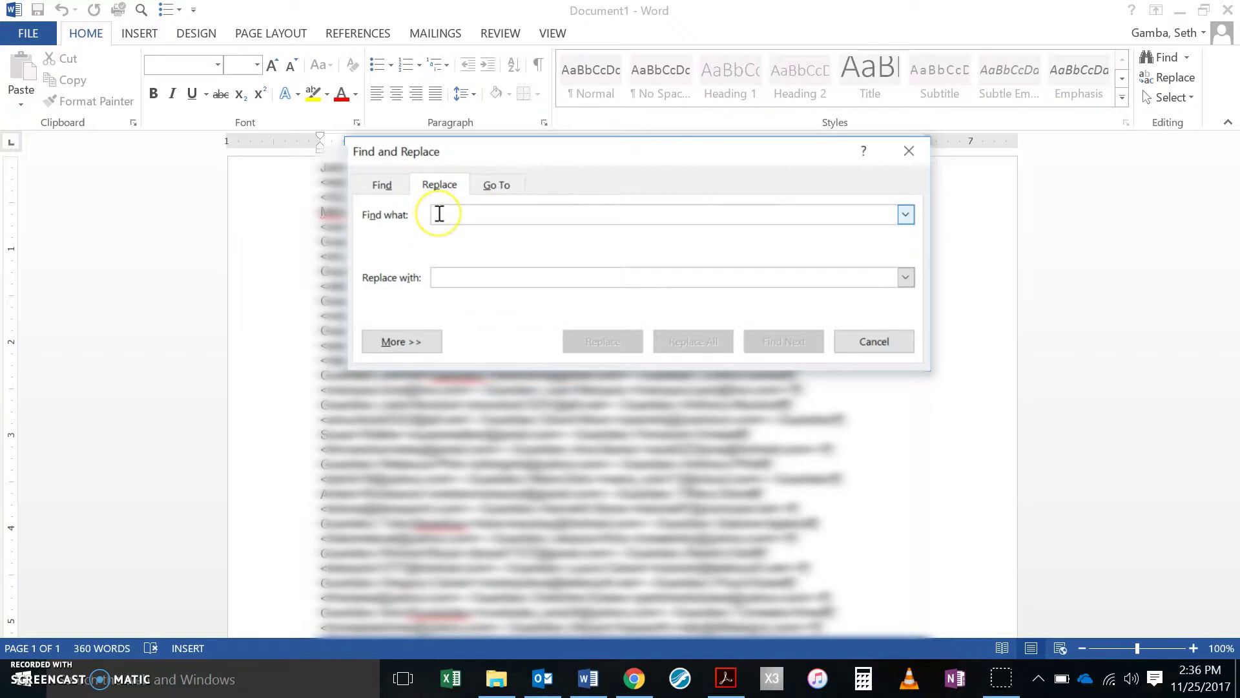
click(412, 342)
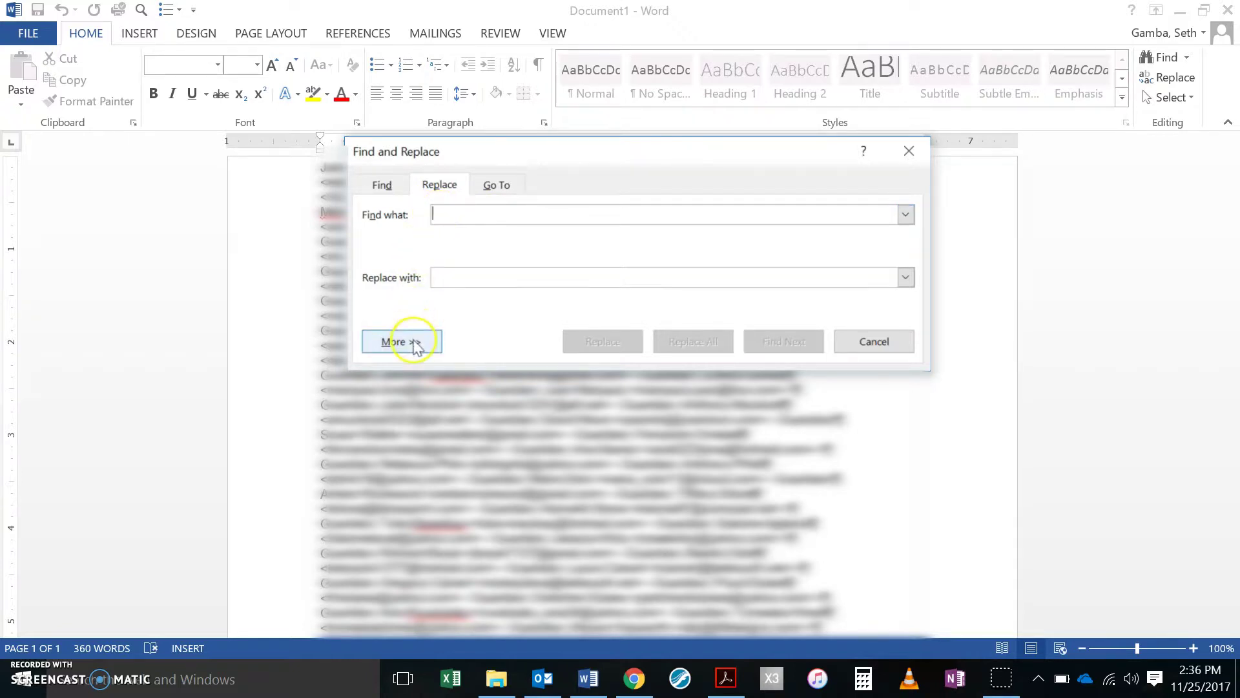
click(504, 589)
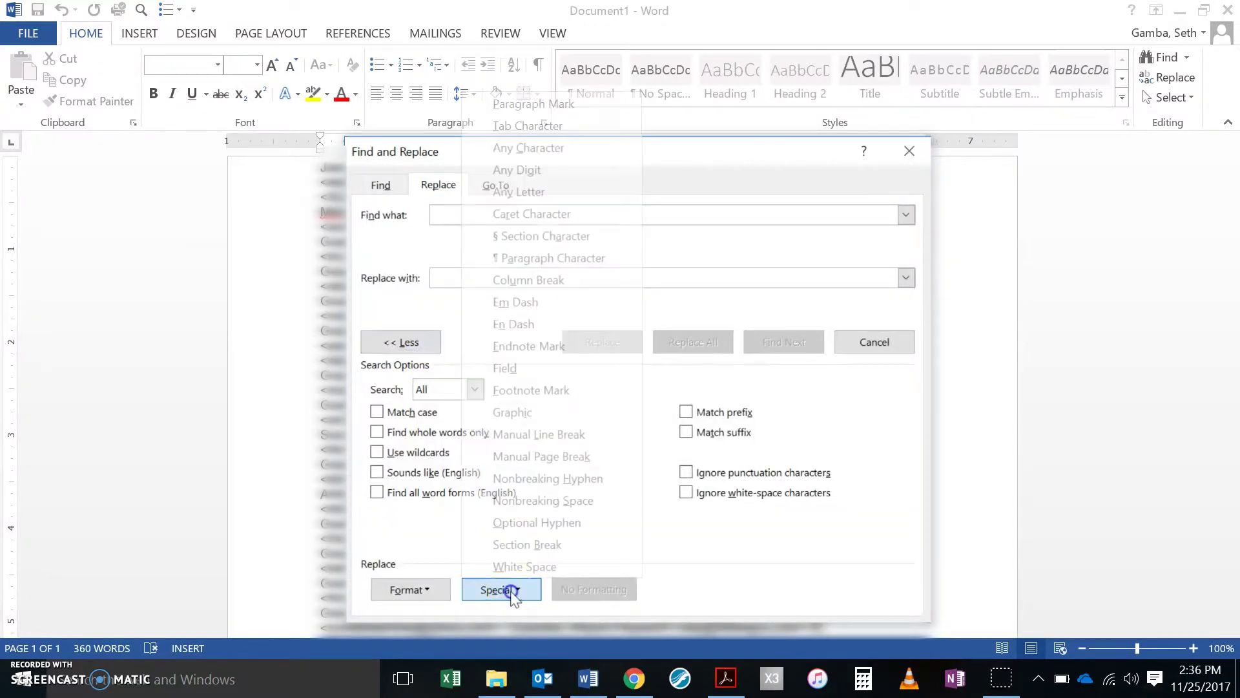
click(582, 105)
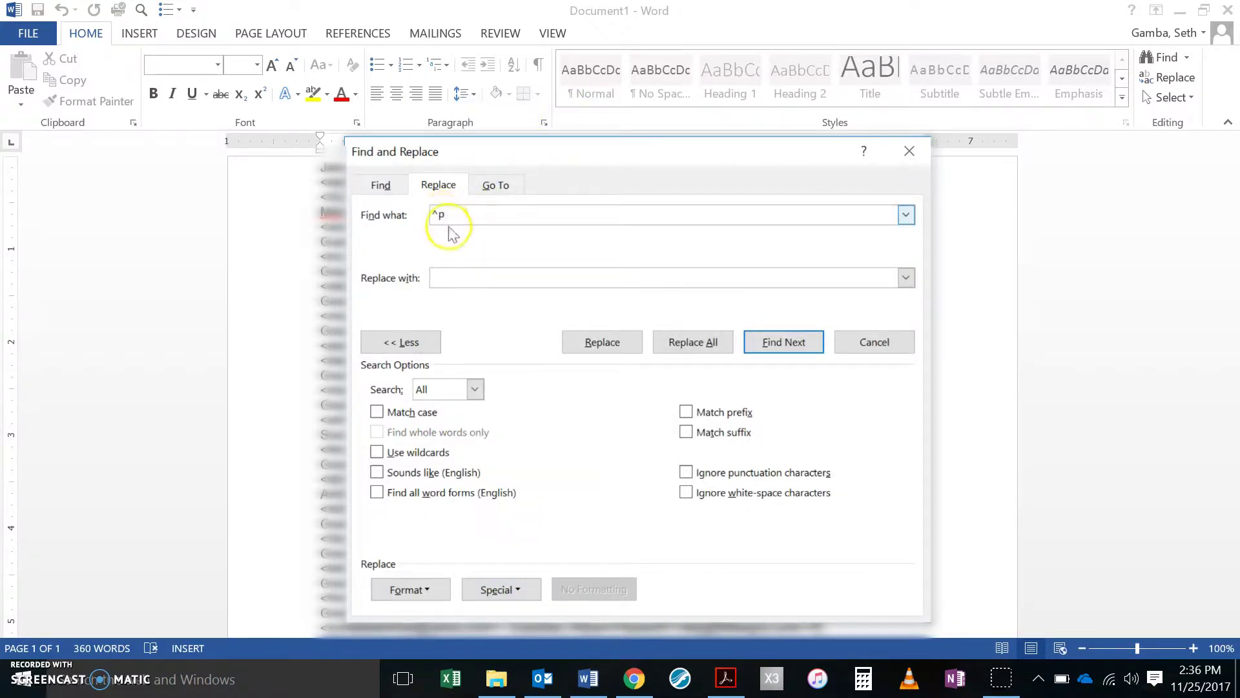
click(458, 276)
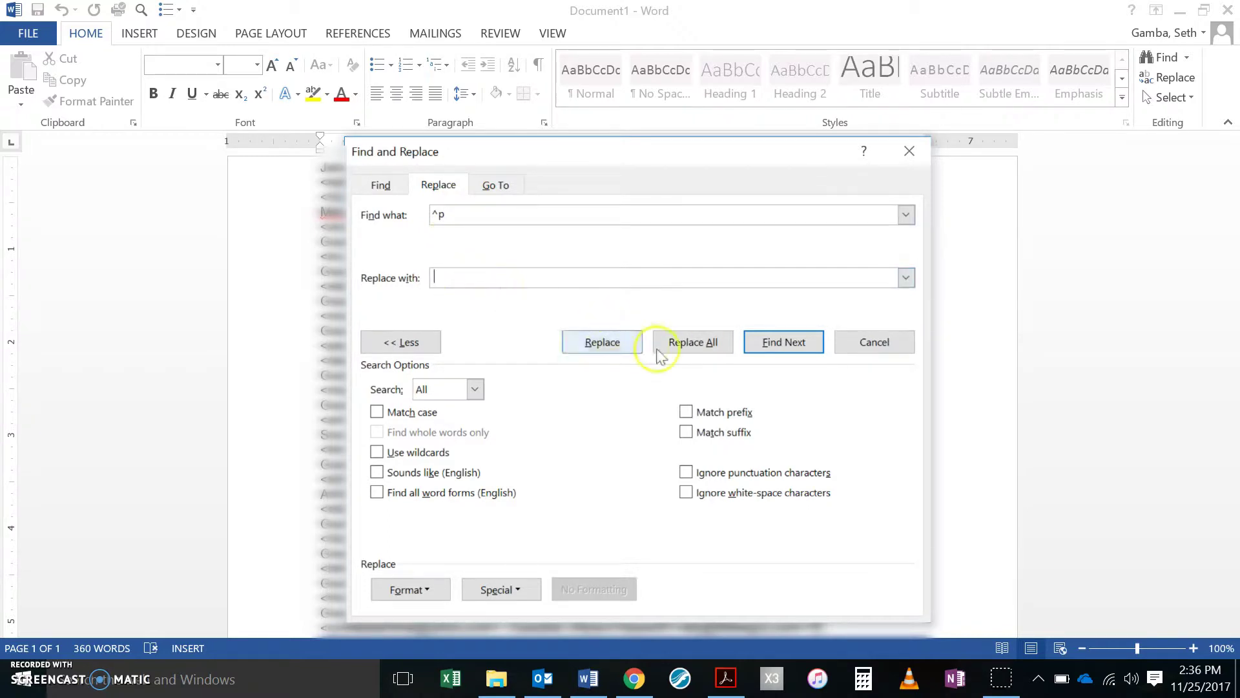
click(695, 342)
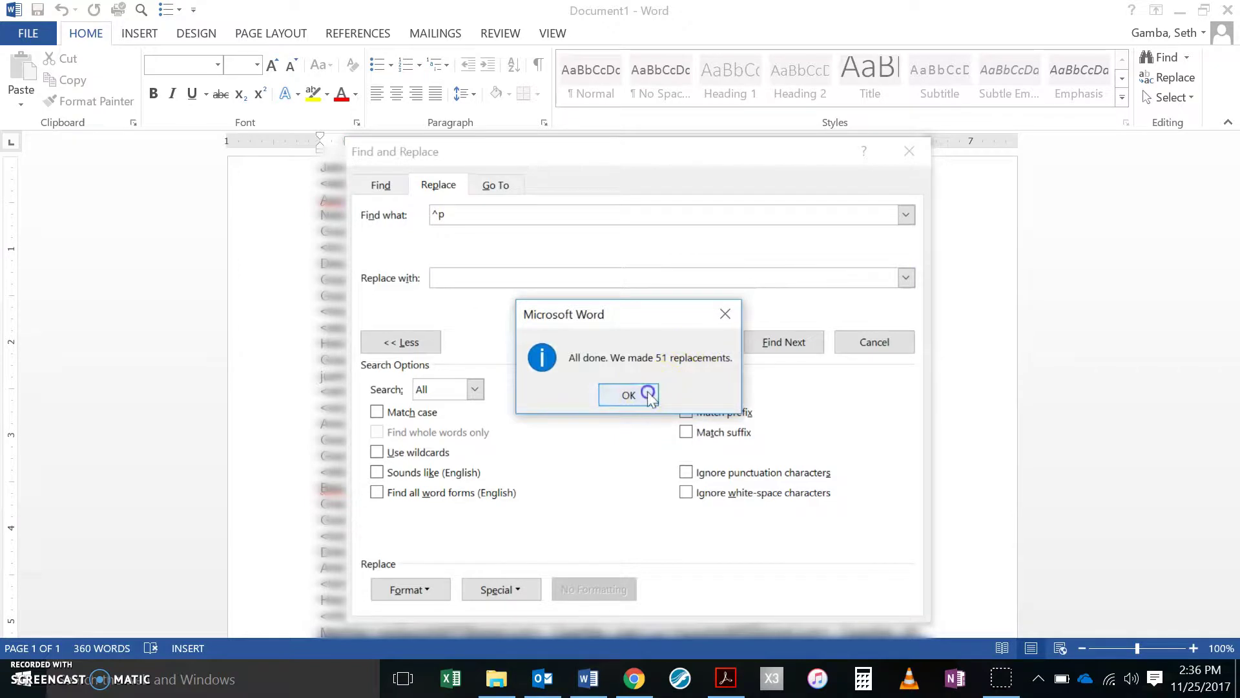
click(646, 394)
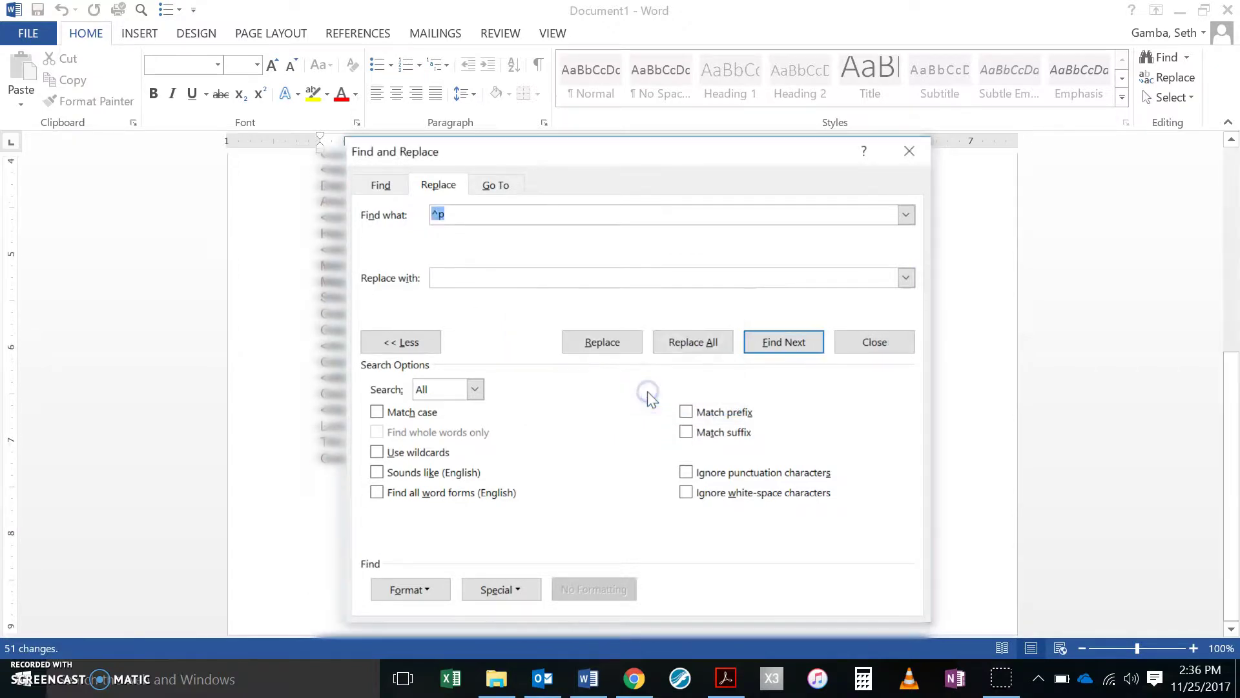
click(910, 151)
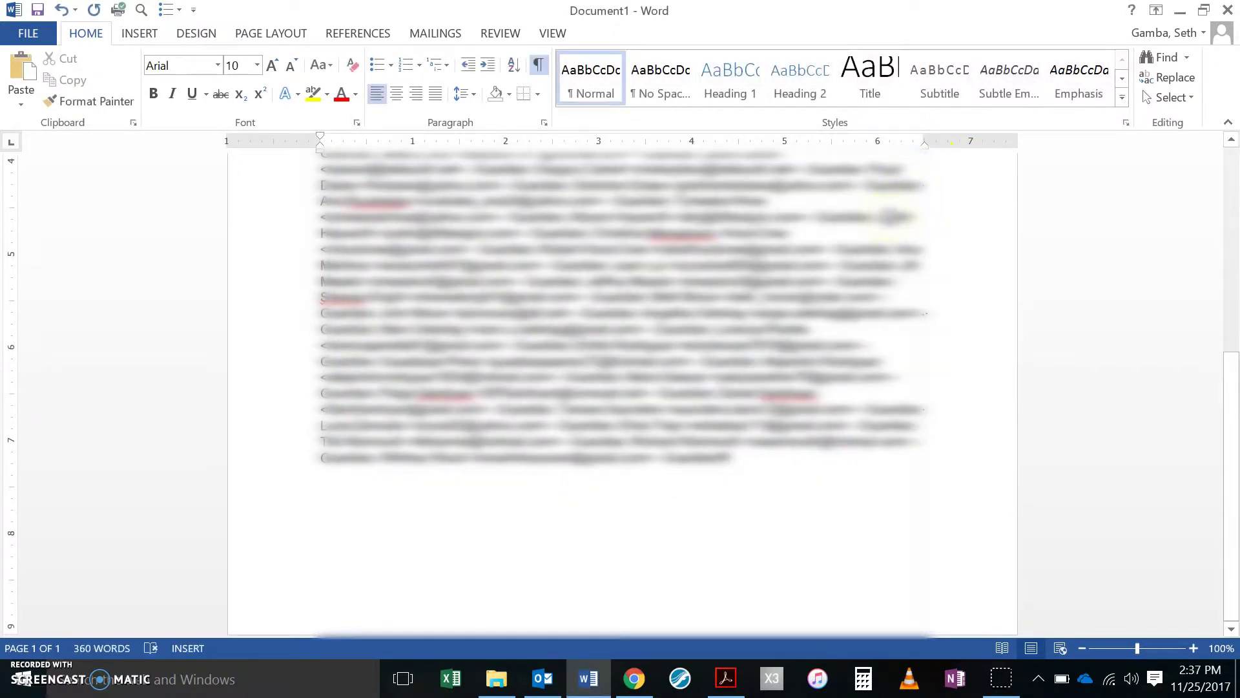
Select the ' - Guardian' label that follows the first address at the top.
scroll(885, 214, up, 8)
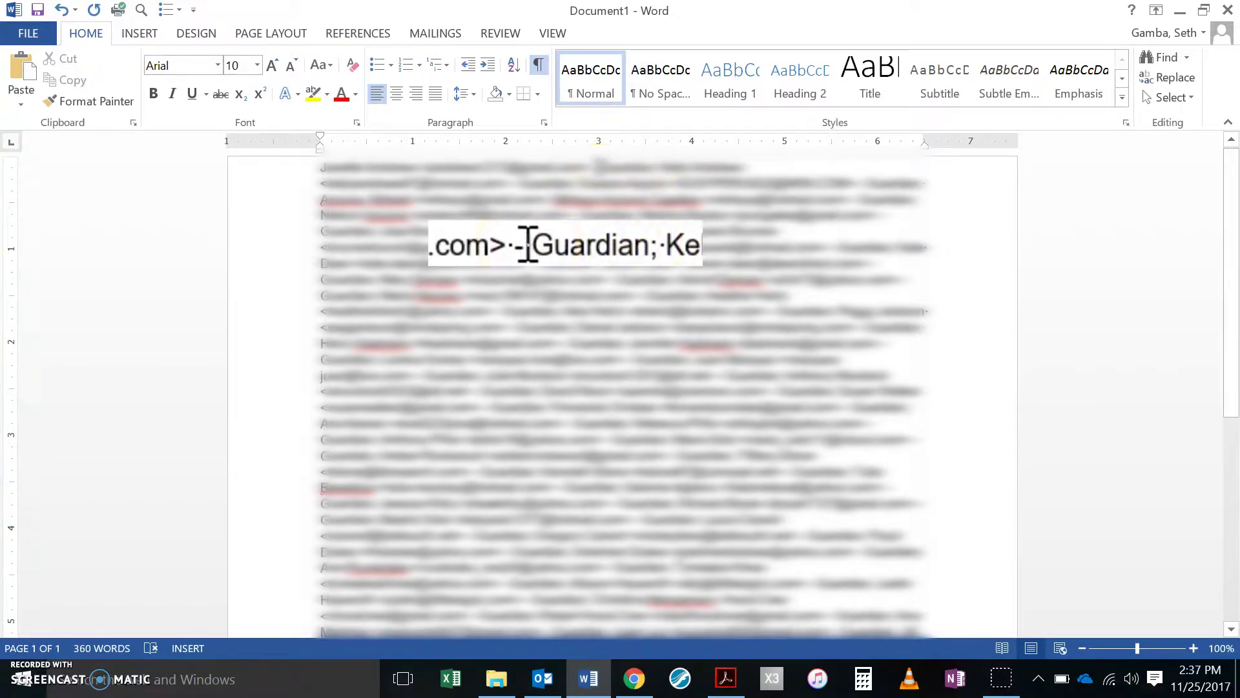
click(631, 166)
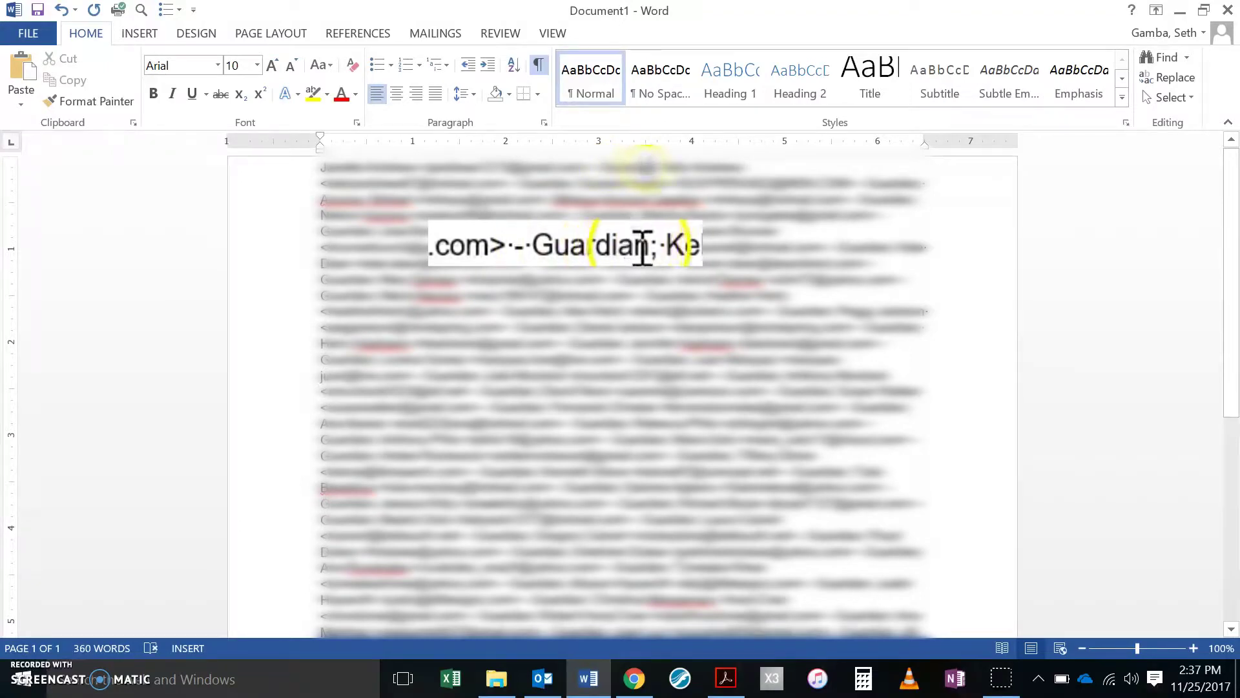
drag(646, 166, 582, 166)
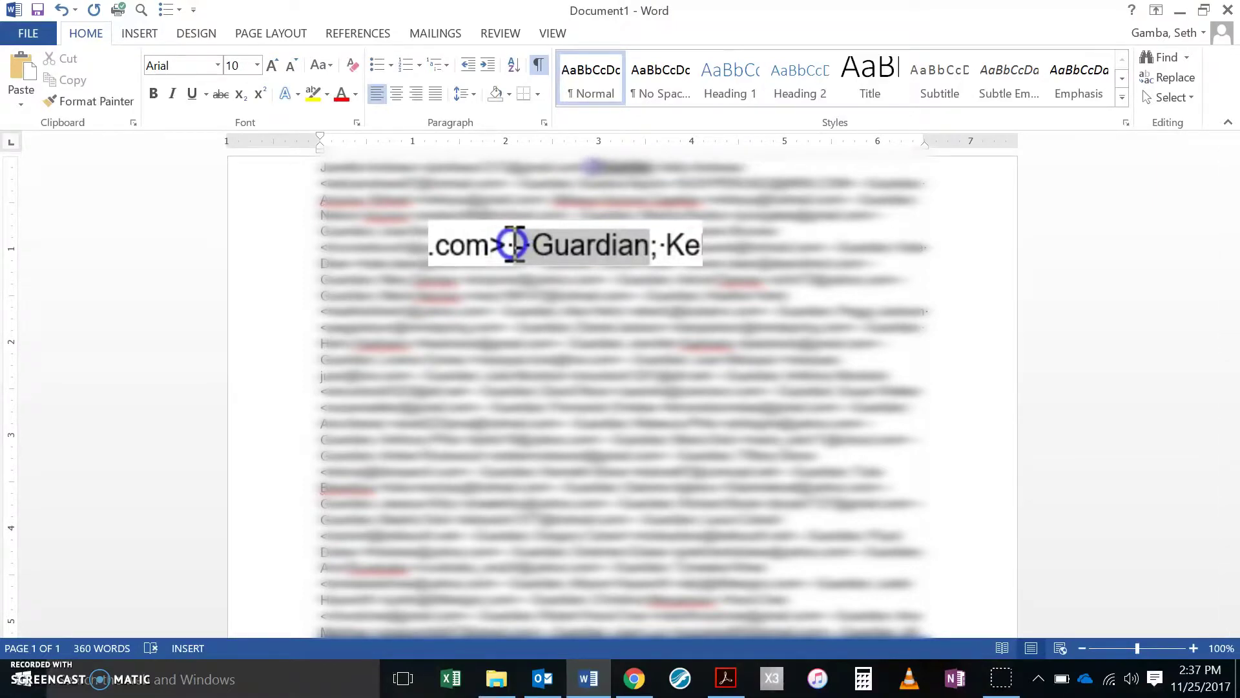
drag(582, 166, 579, 166)
key(ctrl+c)
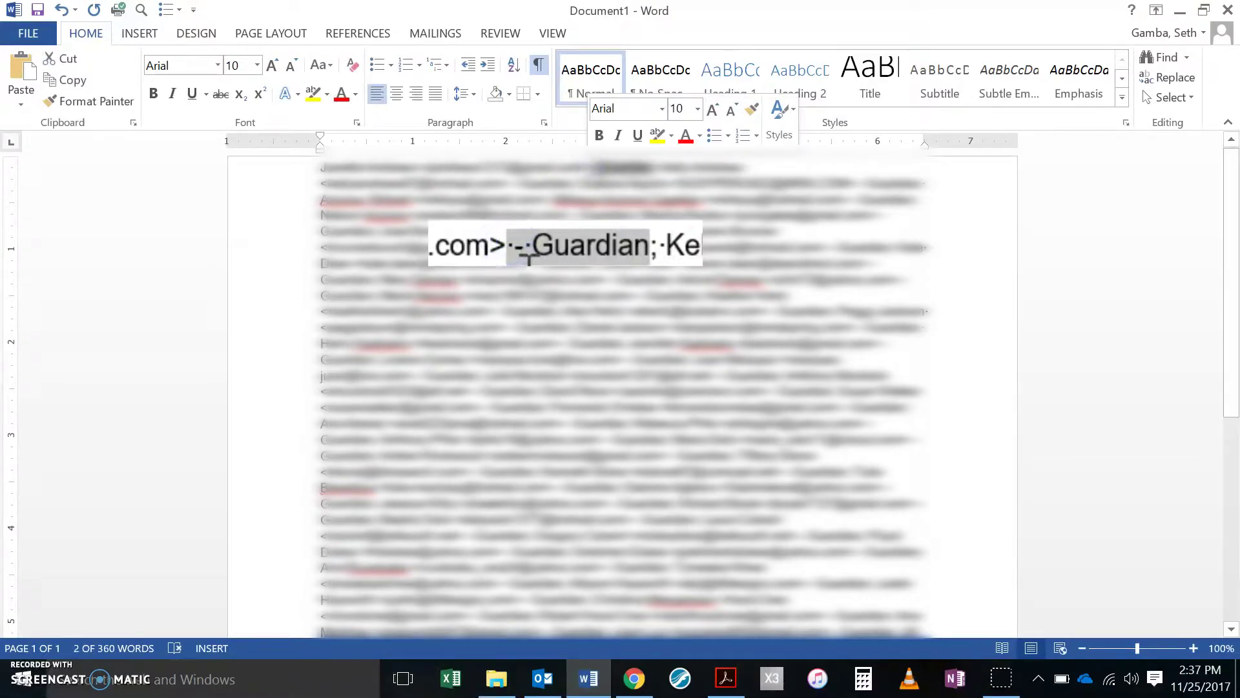
click(627, 169)
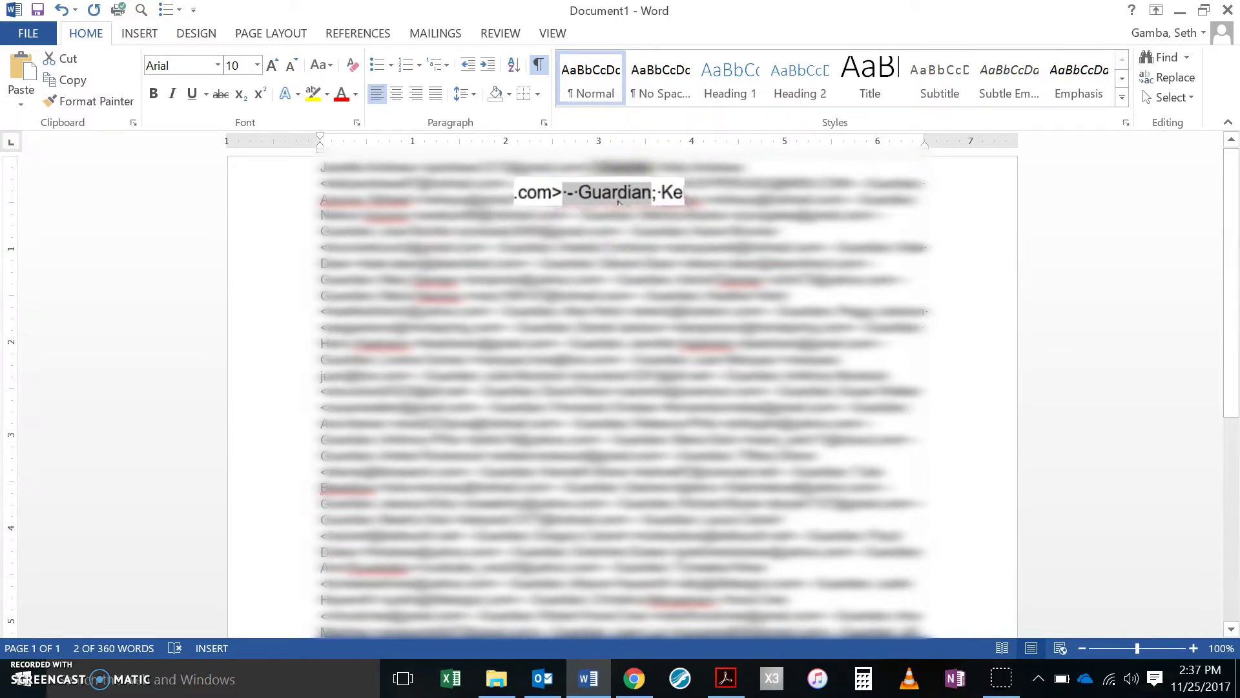
Replace all 71 '- Guardian' labels with nothing, continuing from the document start.
key(ctrl+h)
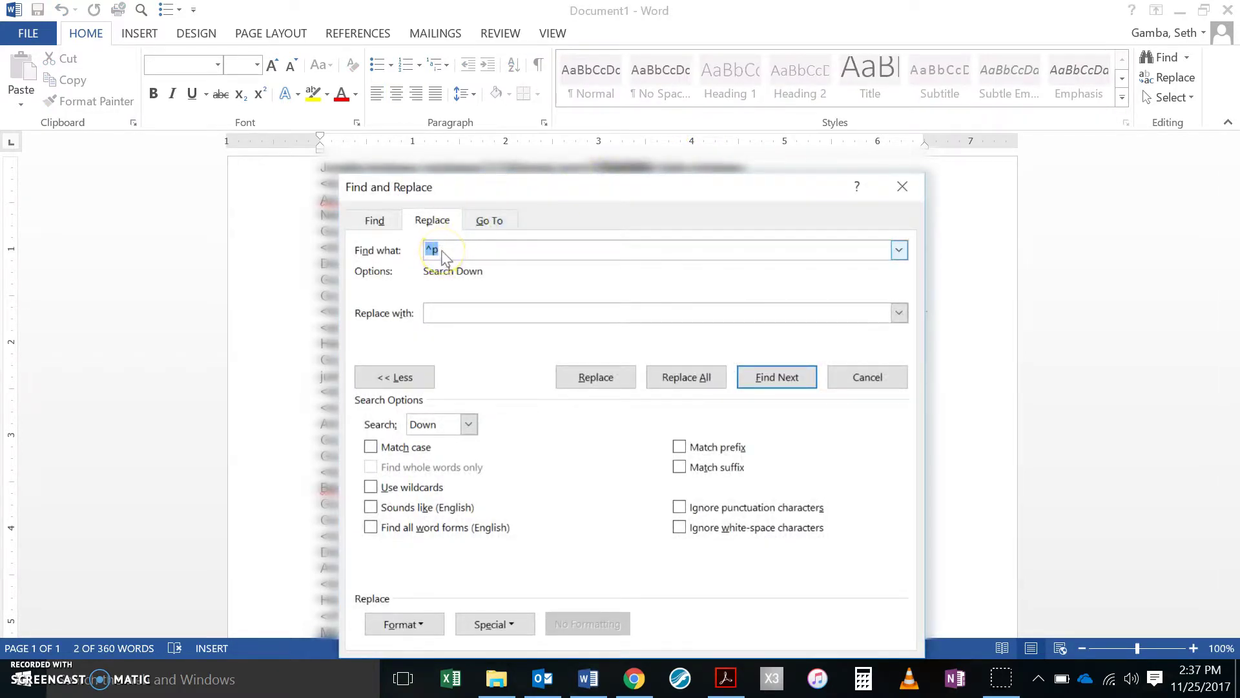
key(ctrl+v)
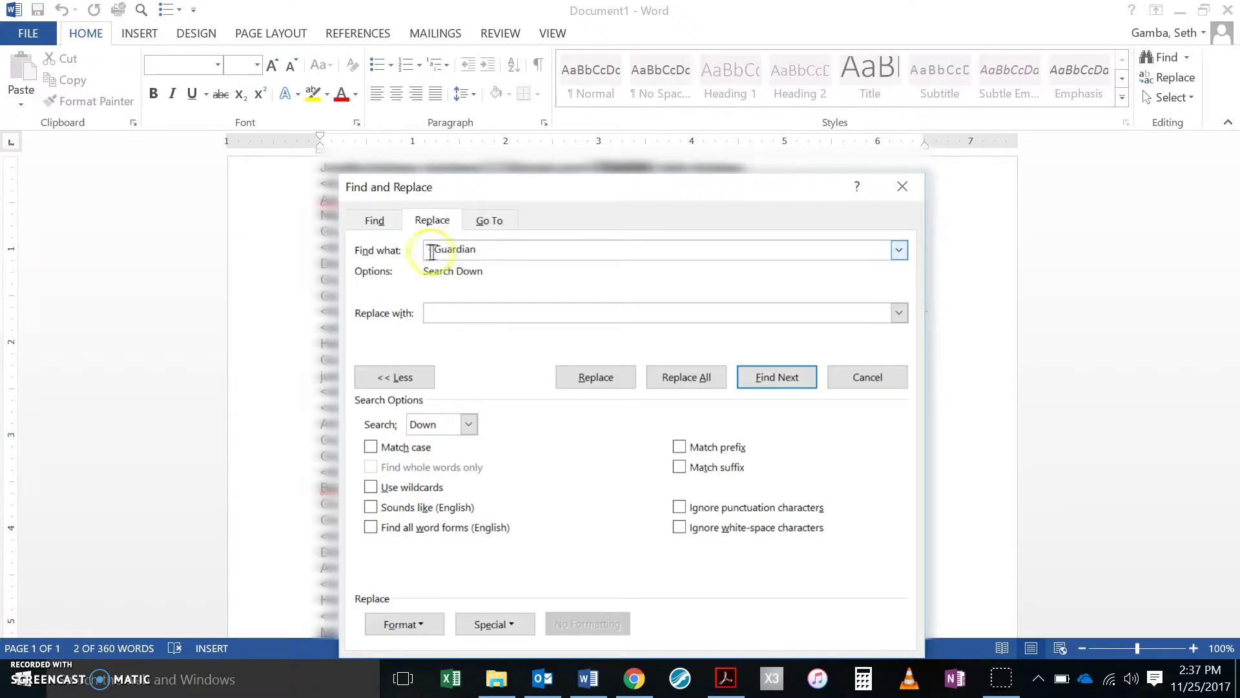
click(430, 255)
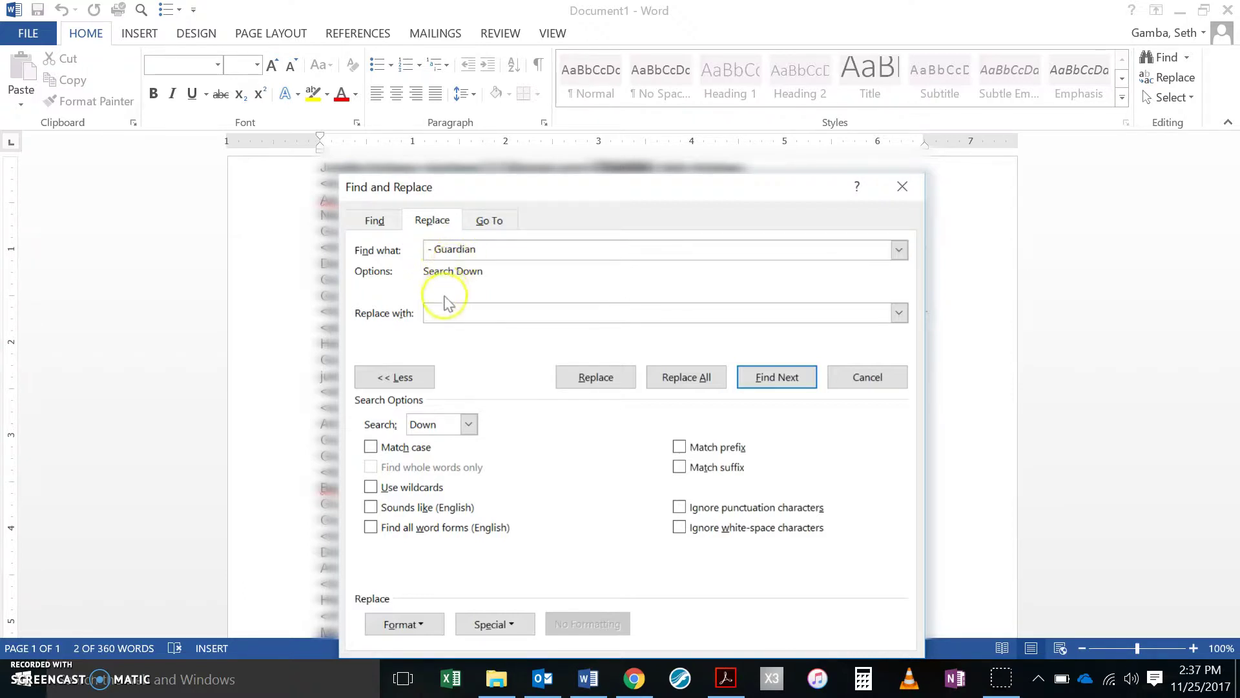
click(460, 312)
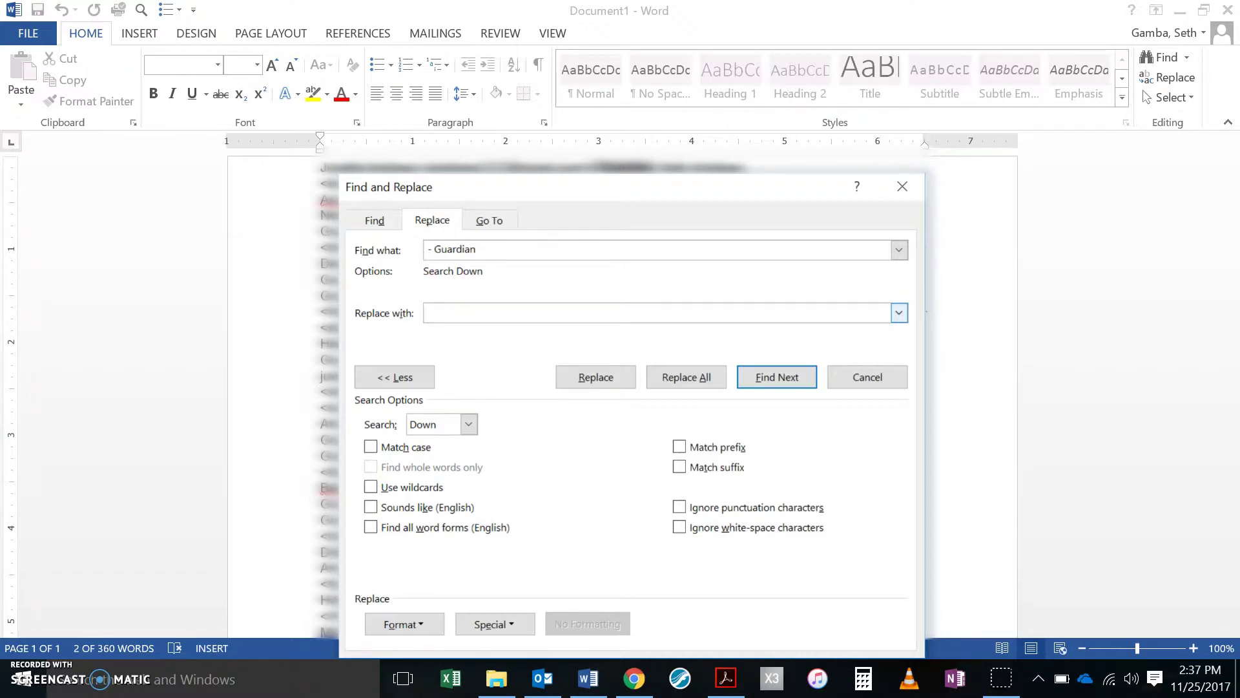
click(429, 249)
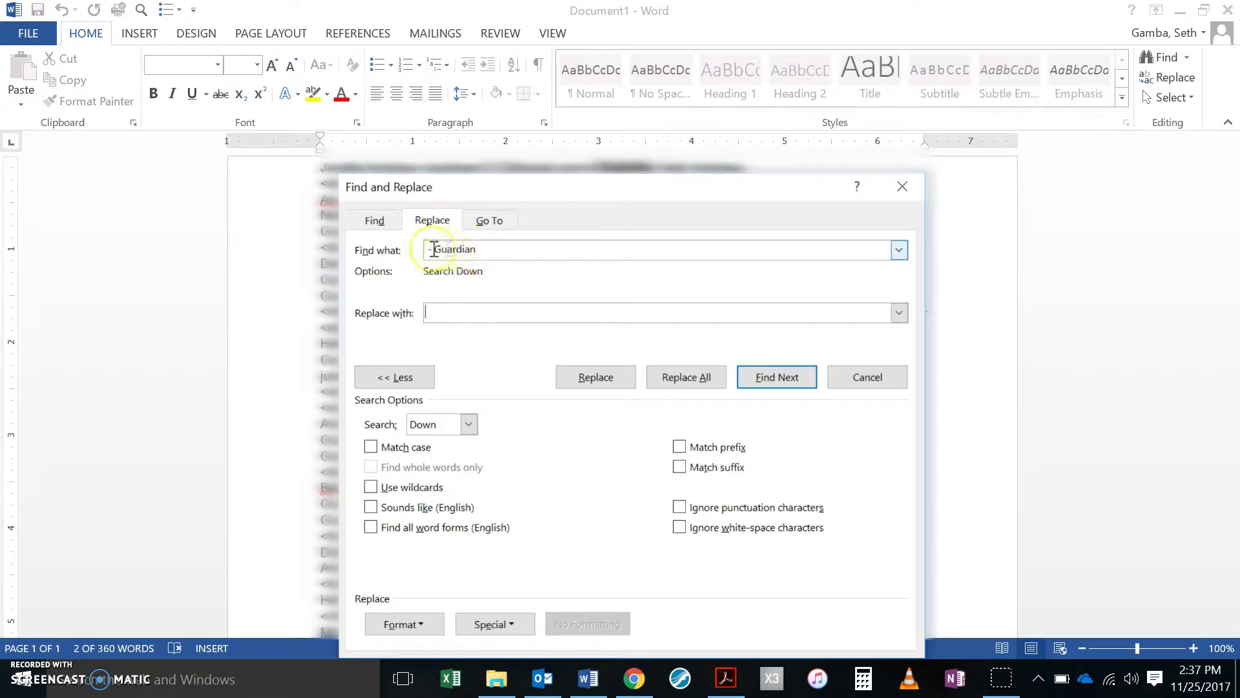
click(429, 312)
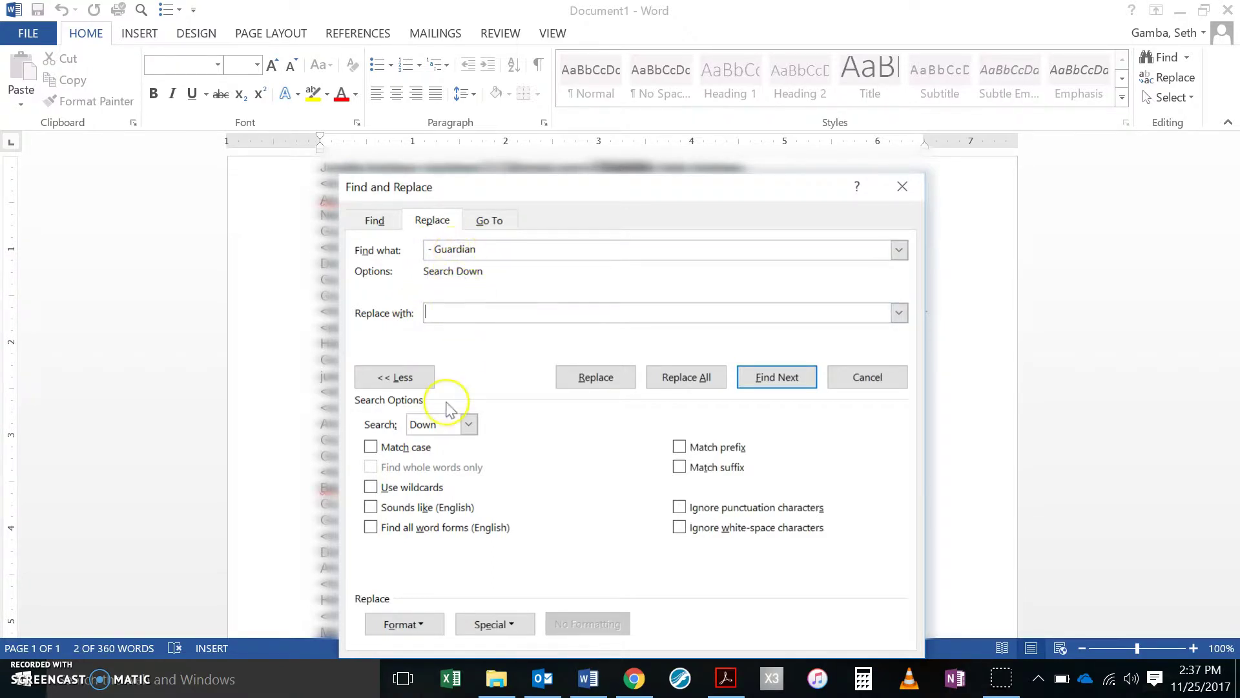
click(671, 380)
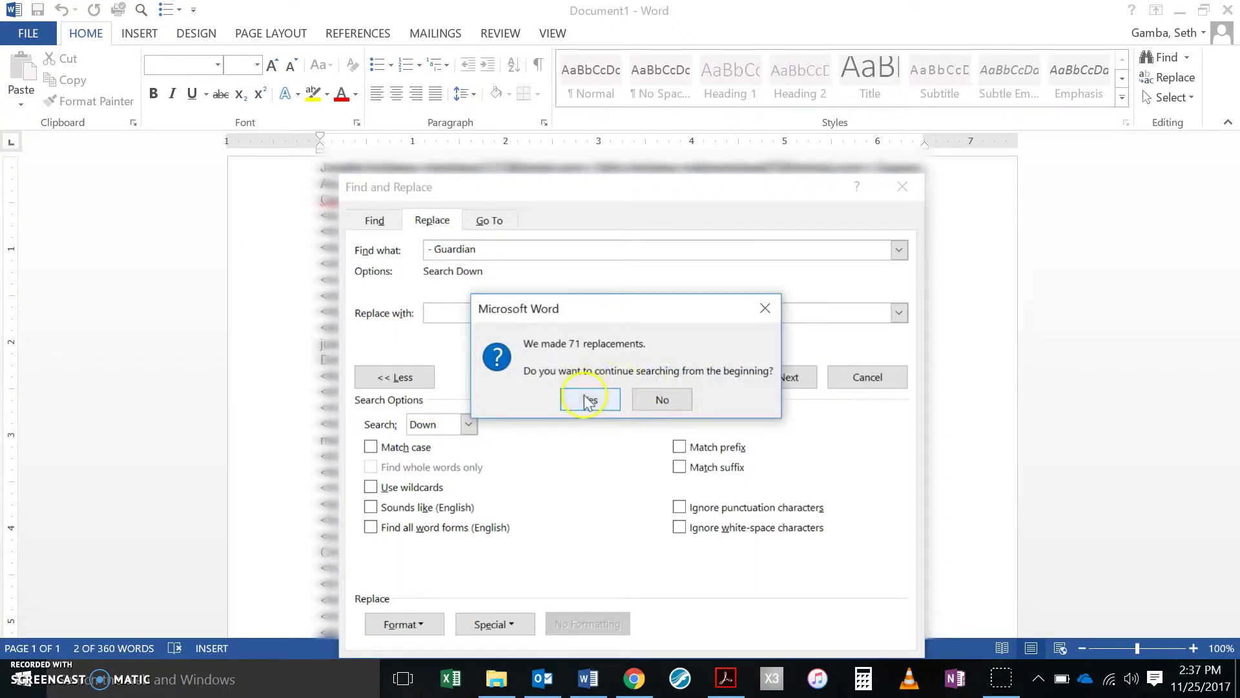
click(589, 397)
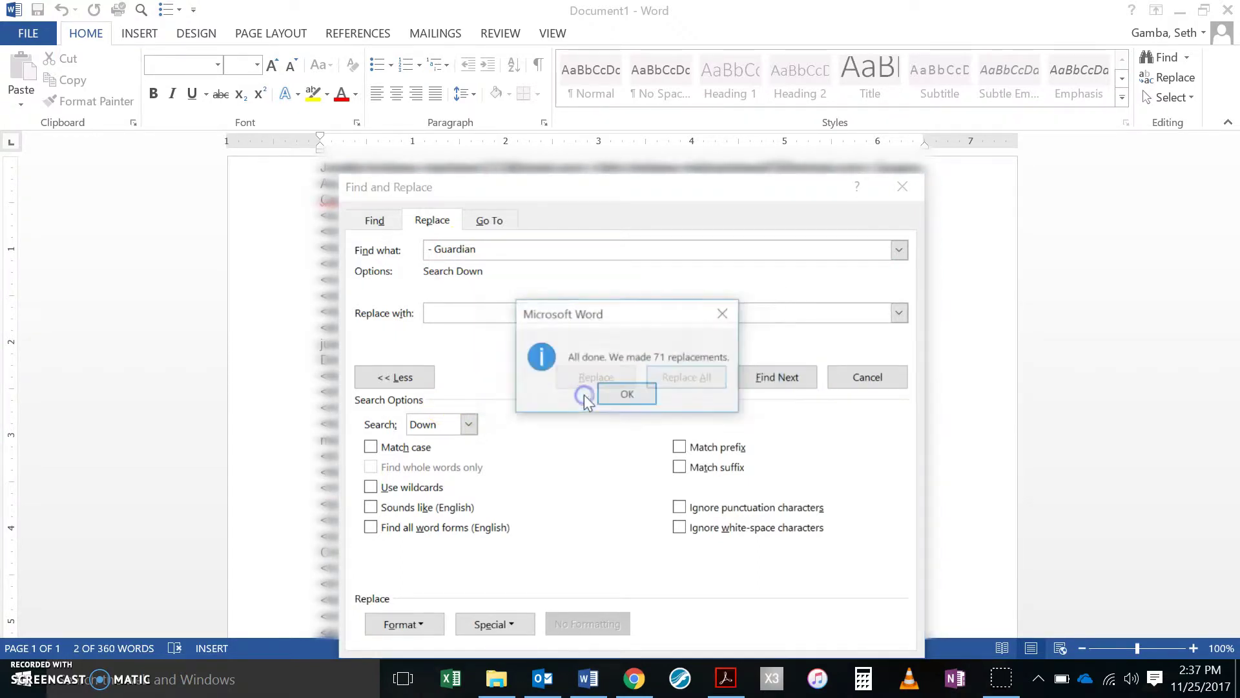
click(624, 394)
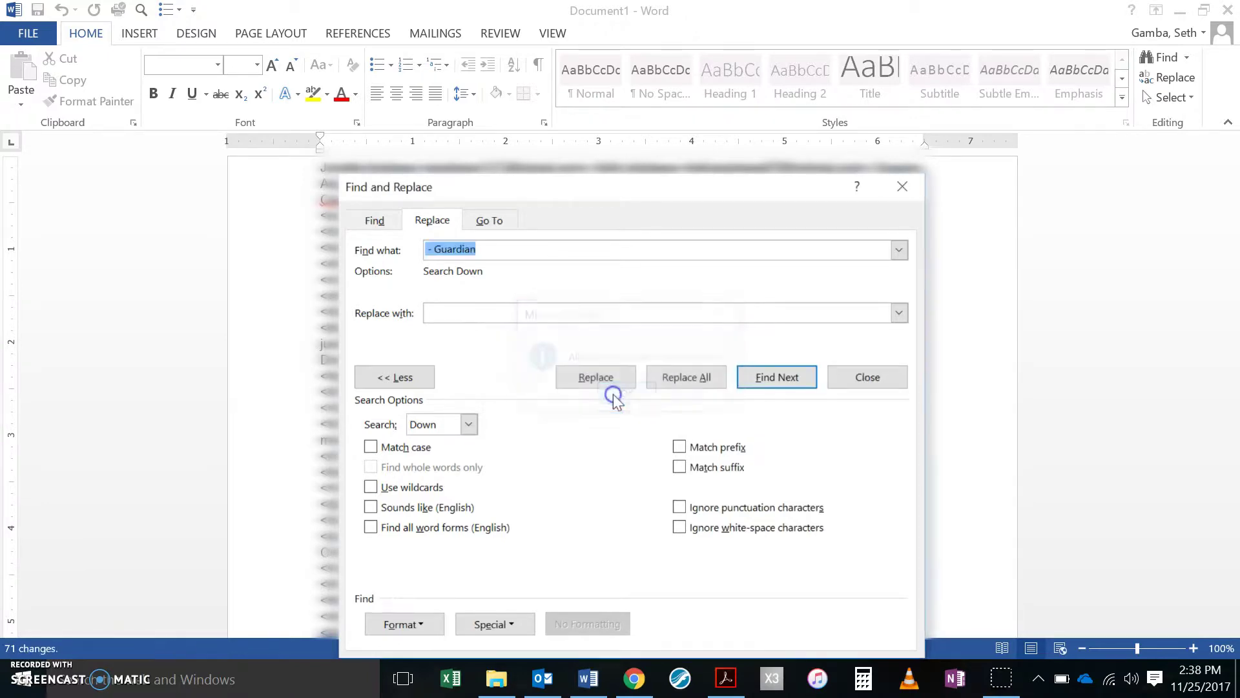
click(902, 188)
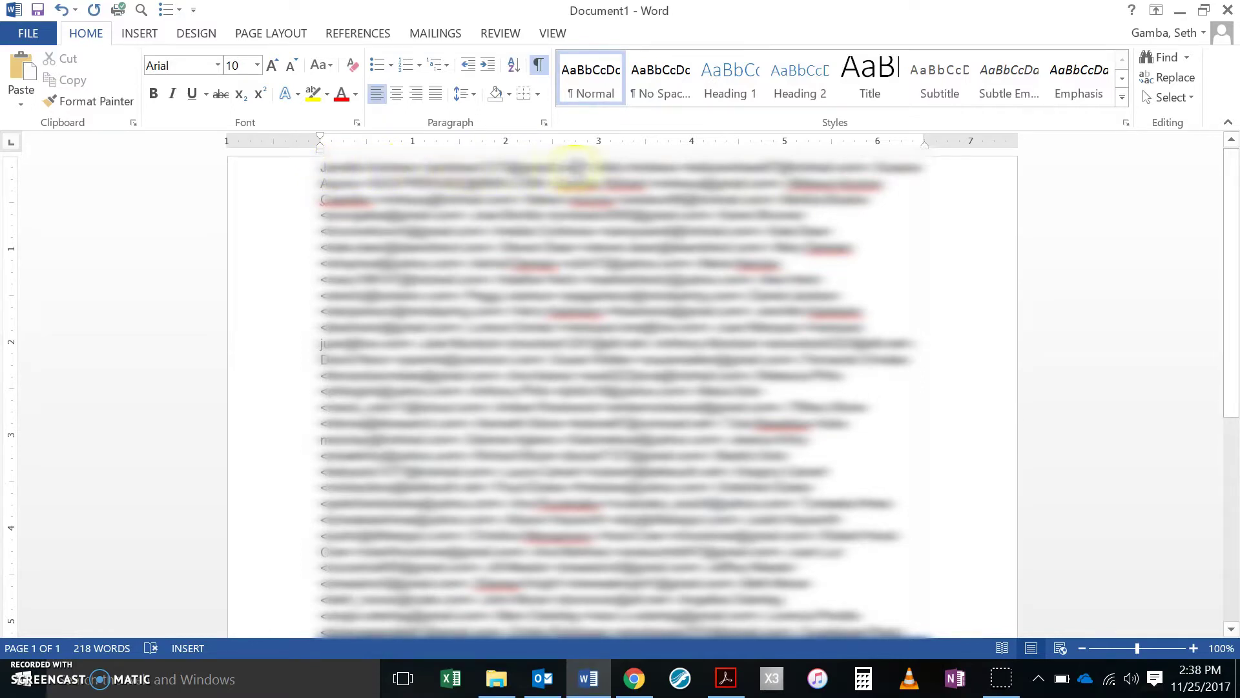
Hide formatting marks, select the whole cleaned email list, and switch to Outlook.
click(538, 65)
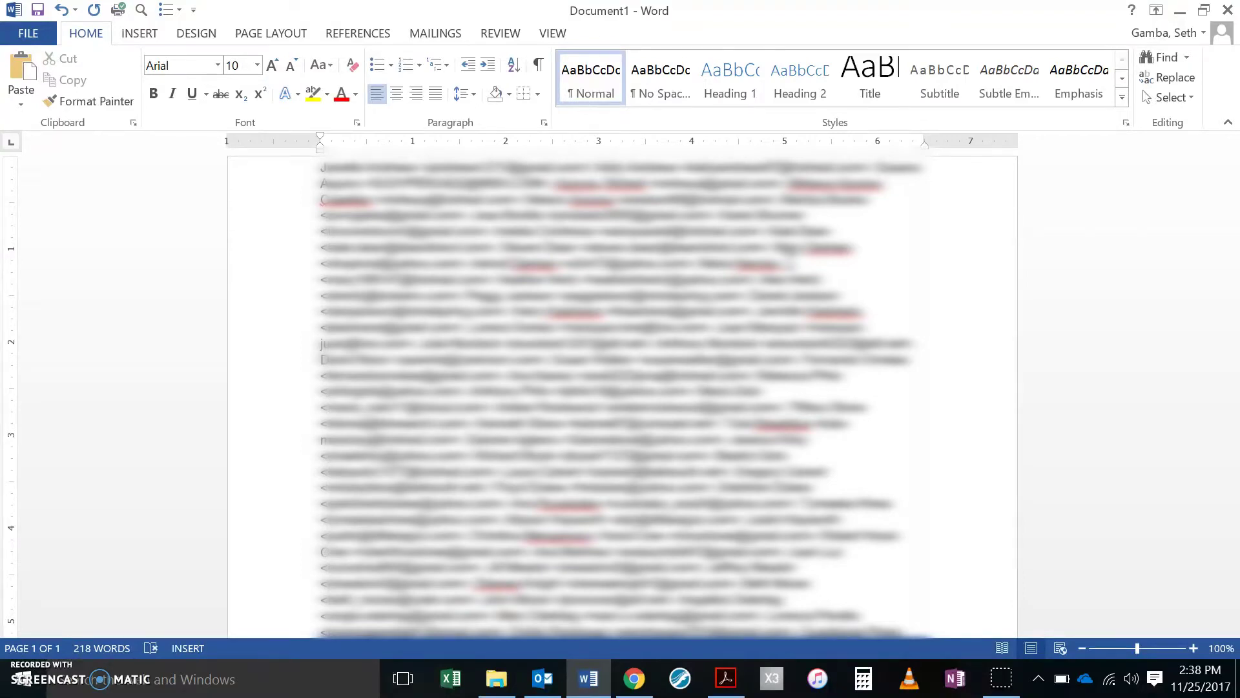
click(321, 167)
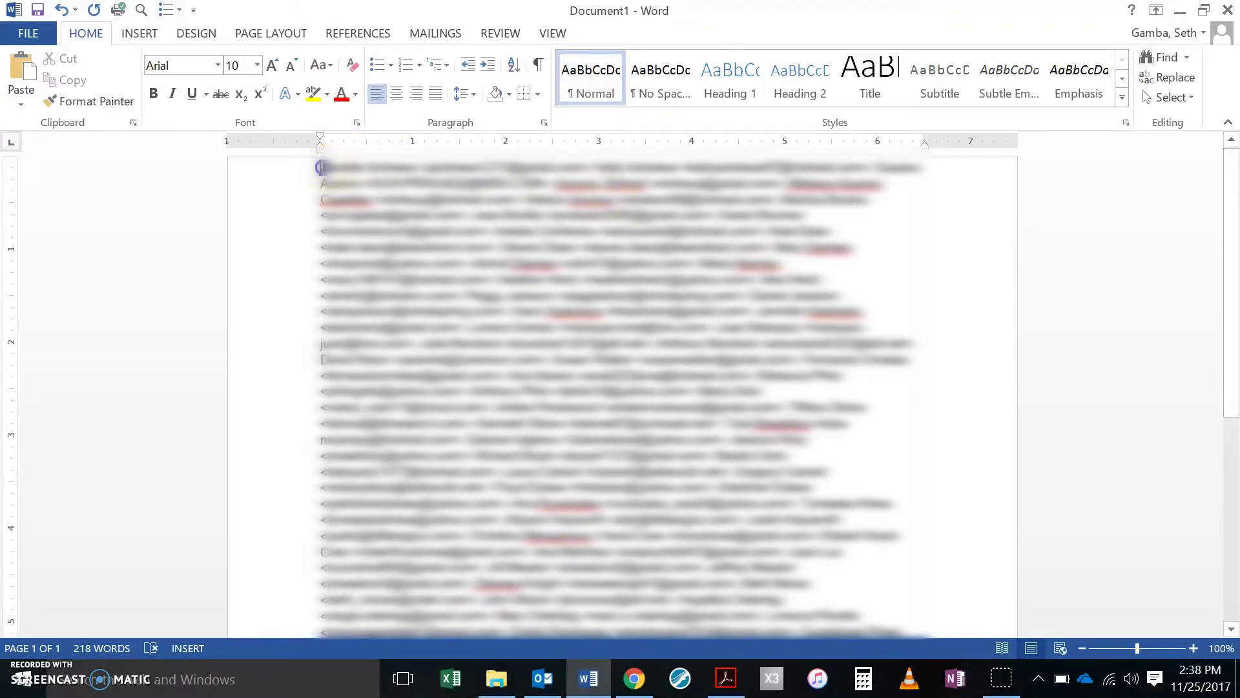
drag(321, 166, 507, 513)
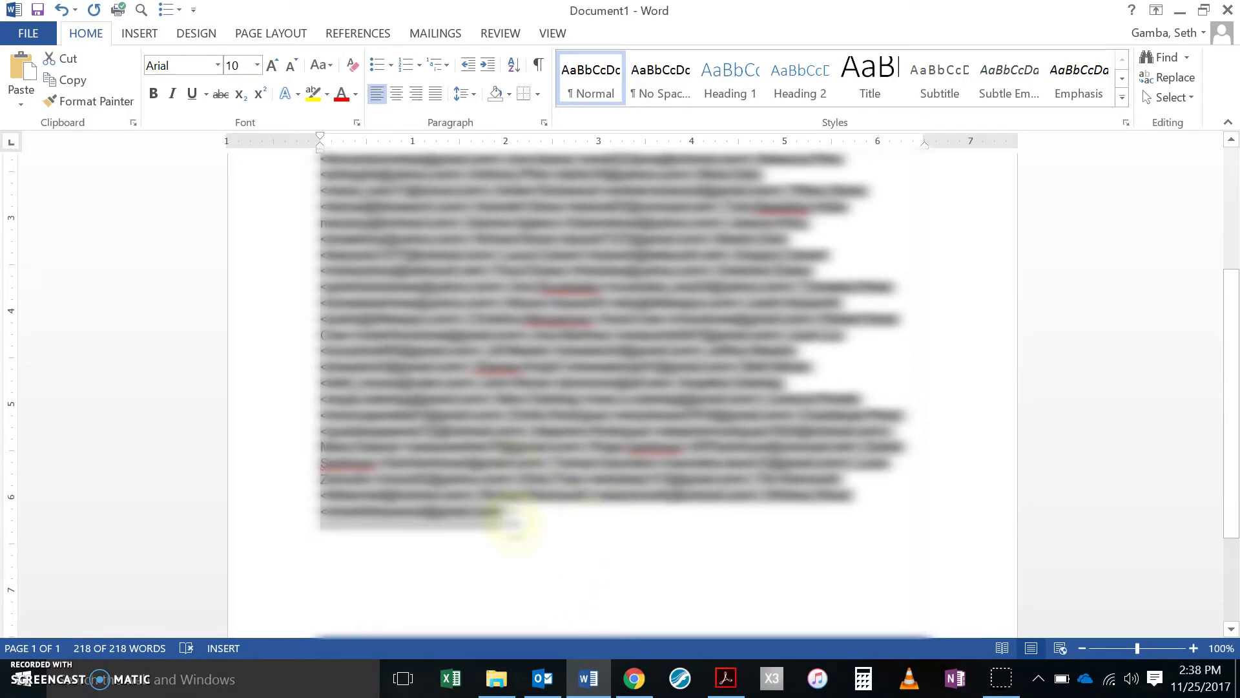
click(542, 680)
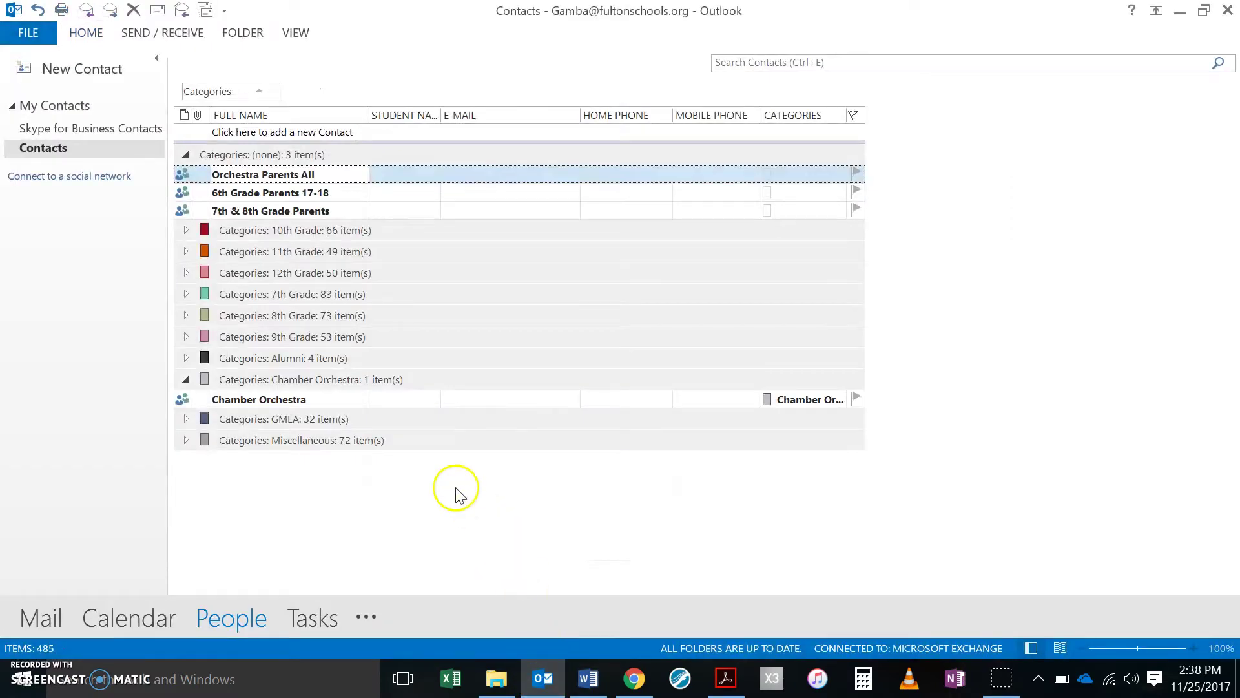
Create a new Outlook contact group and name it '8th Grade Orchestra Parents'.
mouse_move(226, 621)
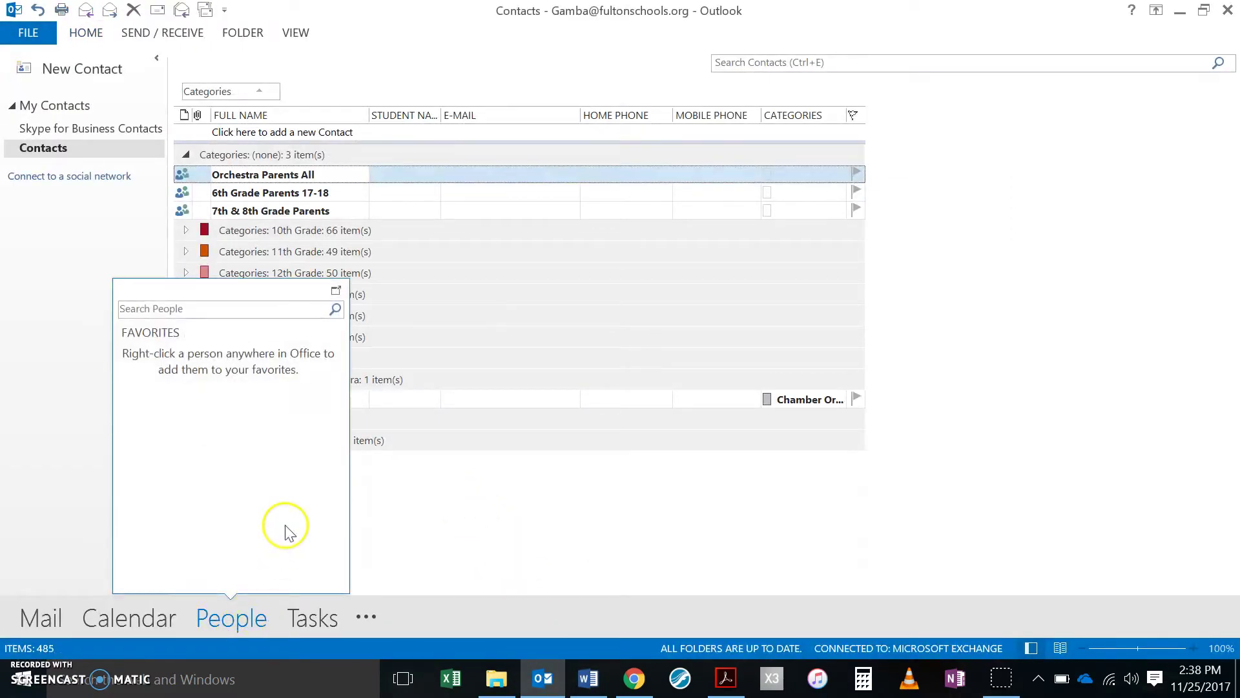
click(514, 557)
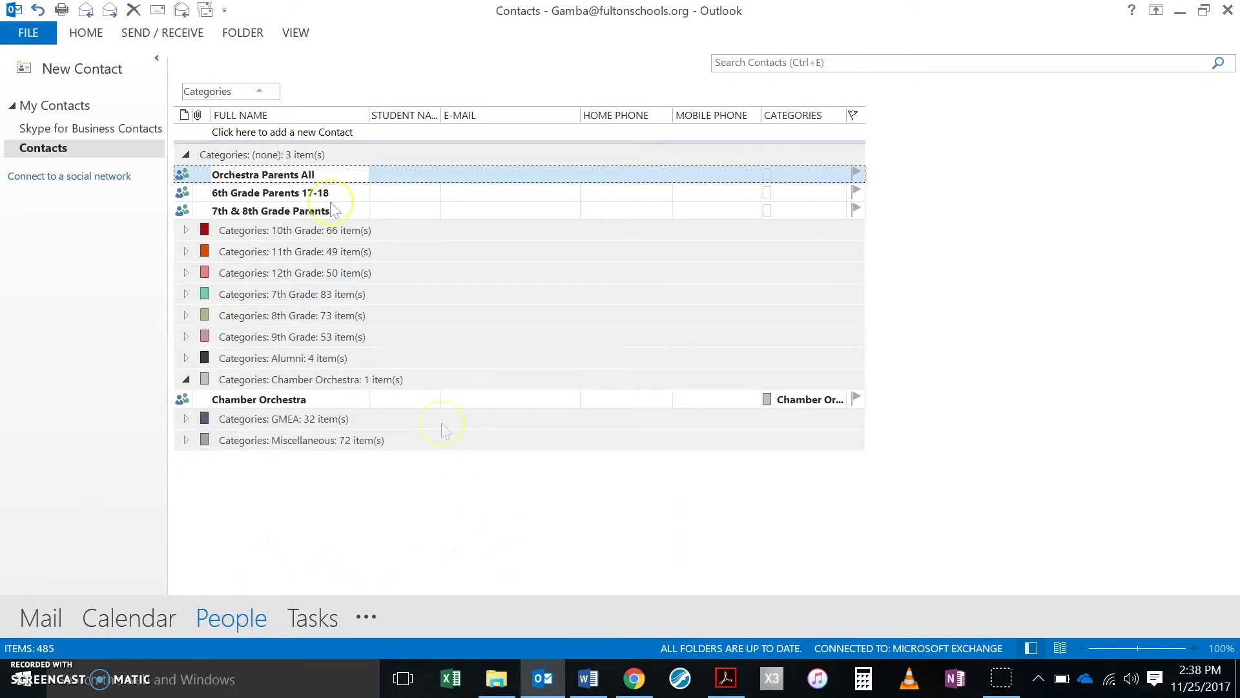
click(87, 35)
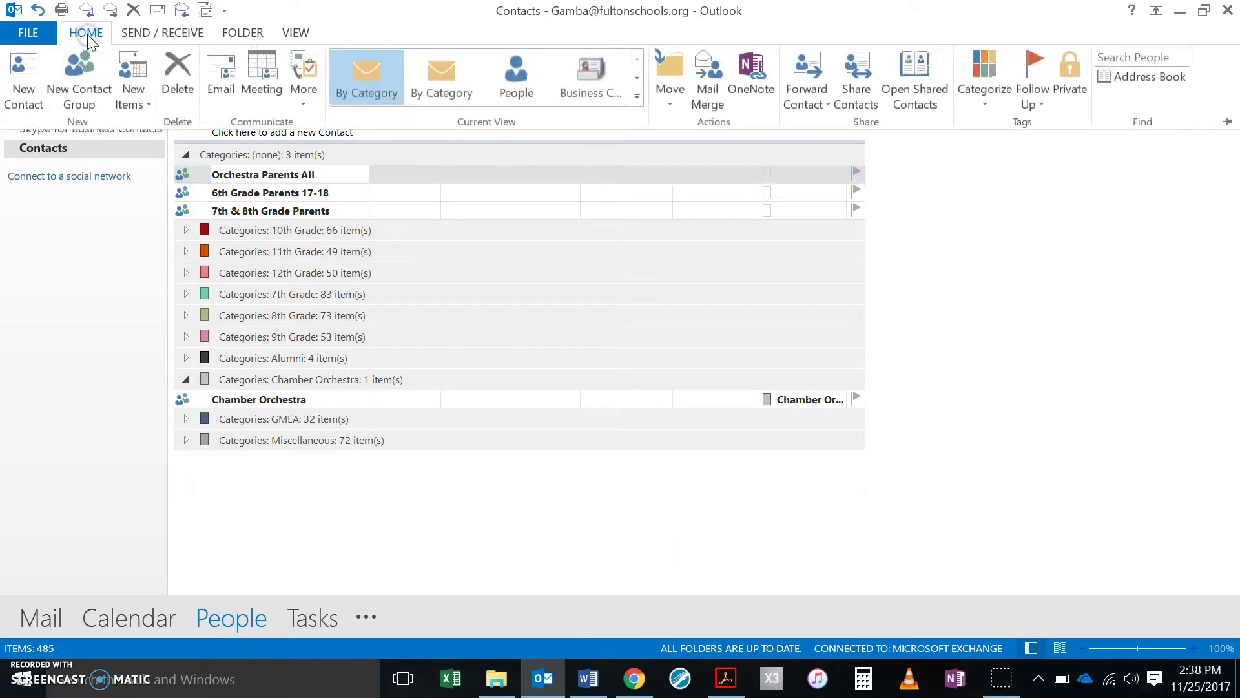
click(84, 70)
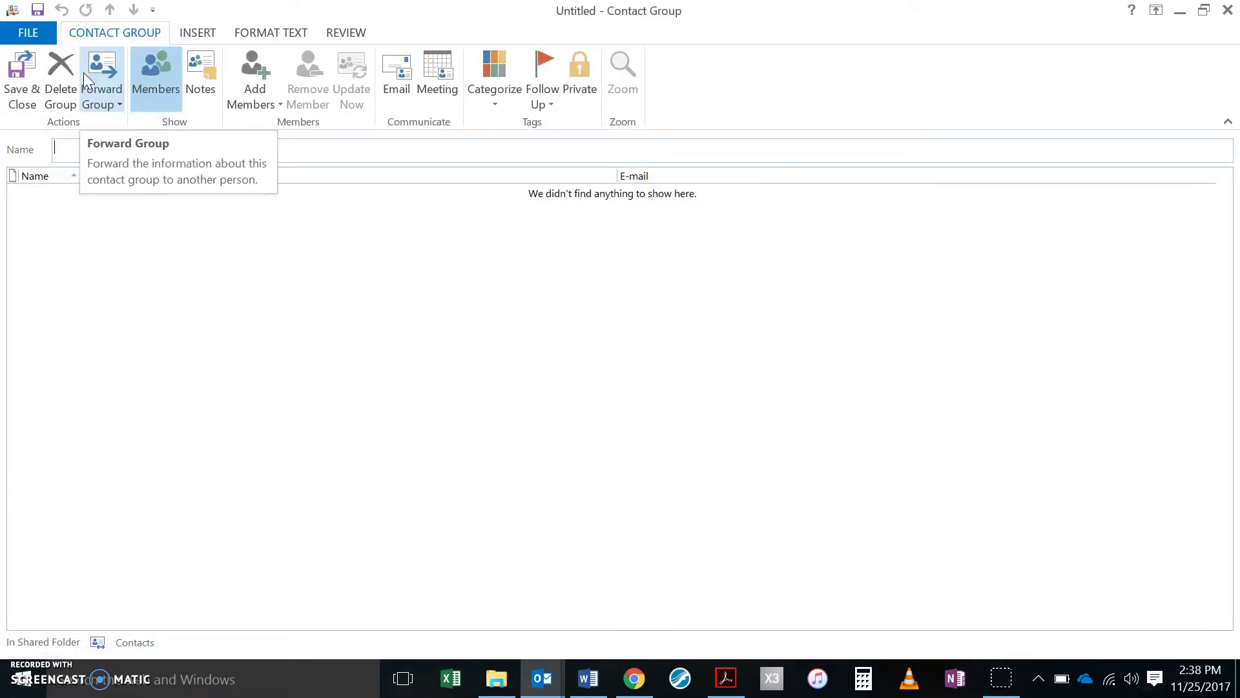
click(183, 259)
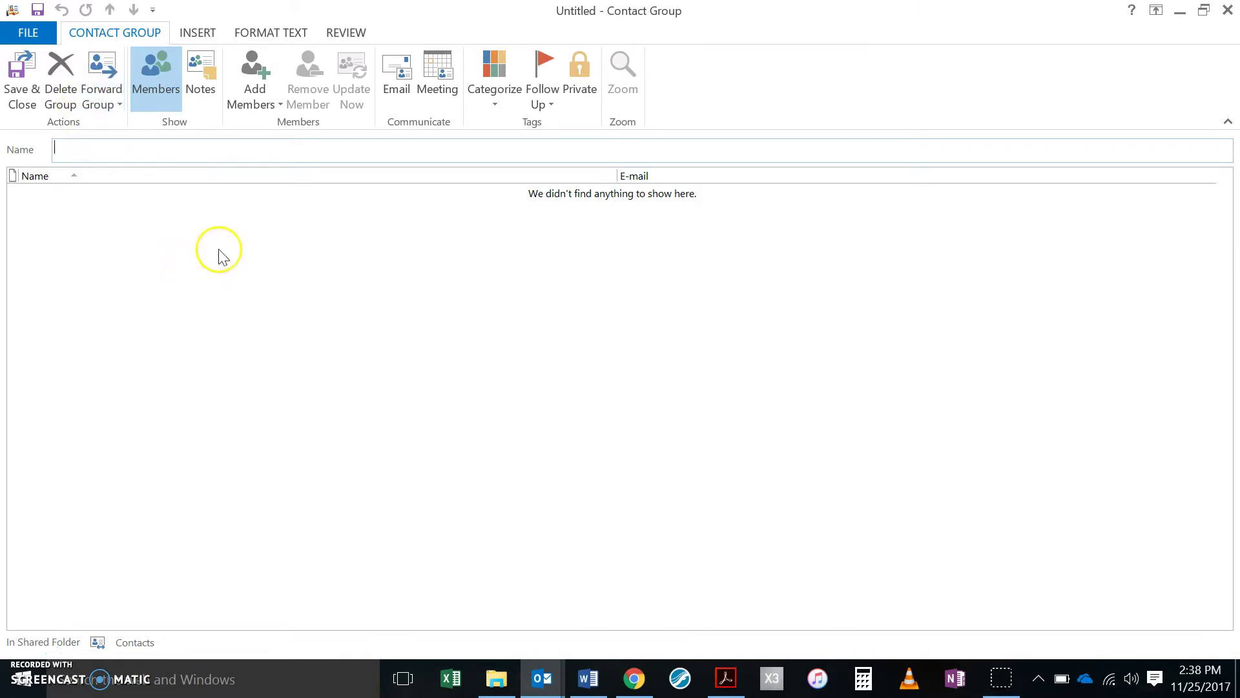
click(184, 150)
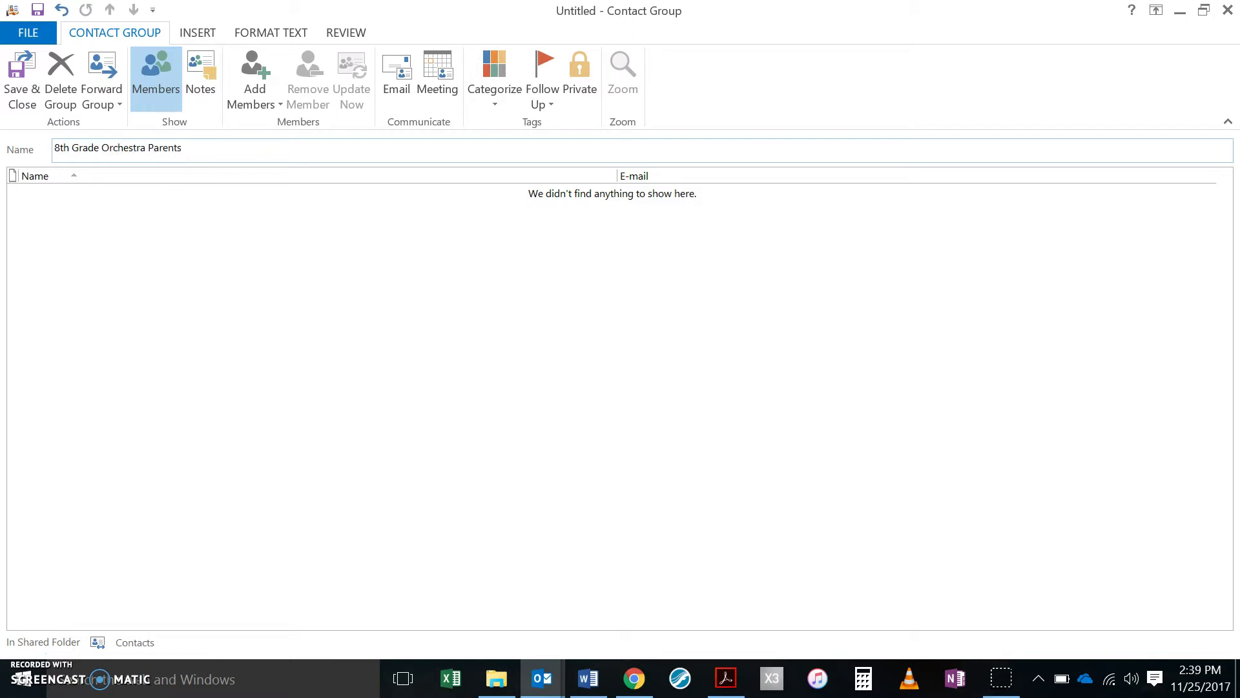
Paste the cleaned parent email addresses as members of the 8th Grade Orchestra Parents group.
click(258, 68)
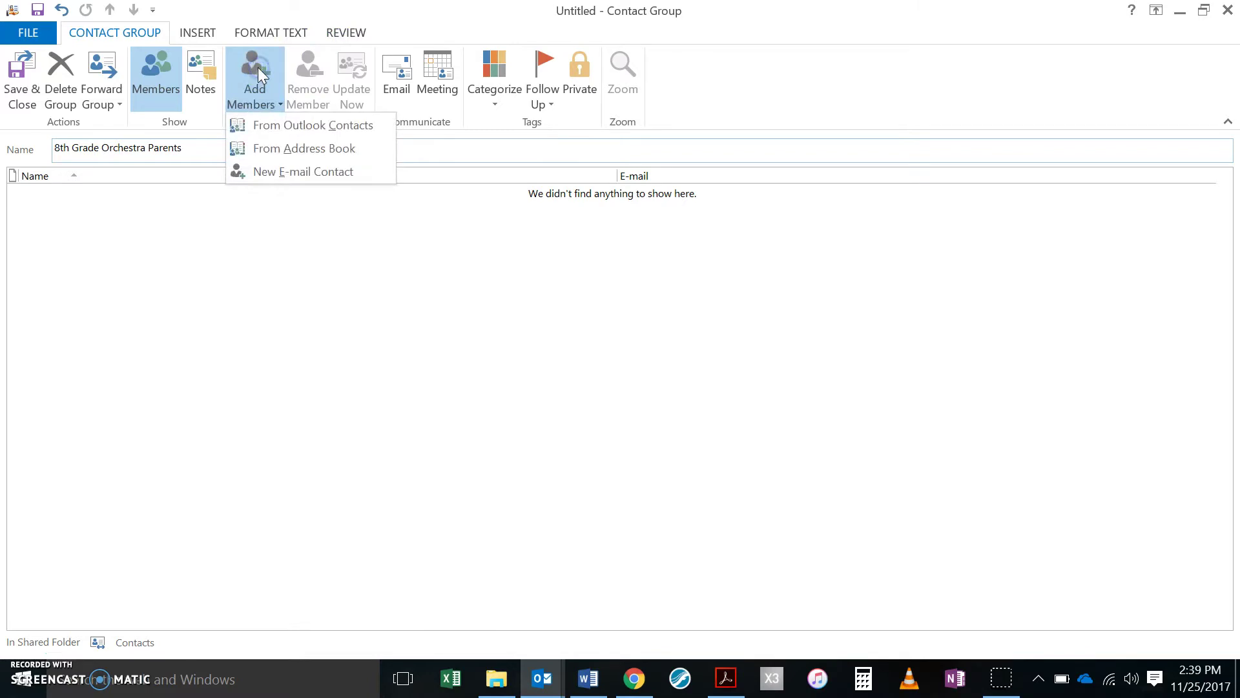
click(278, 124)
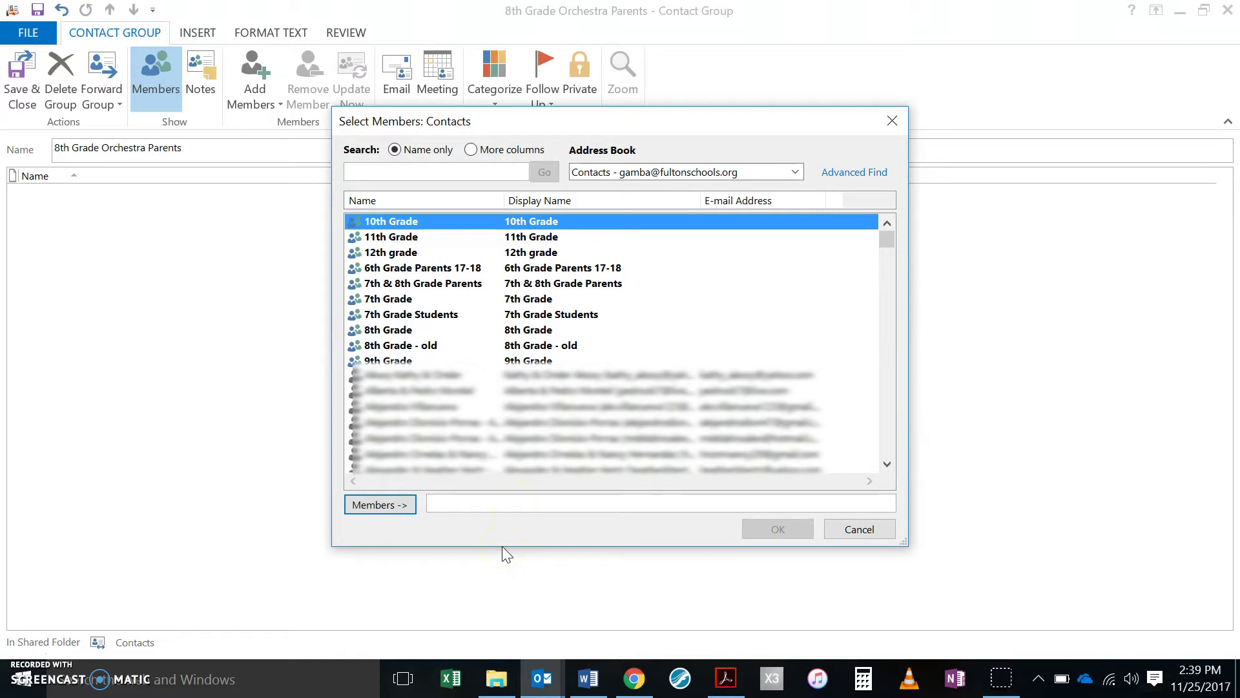
key(ctrl+v)
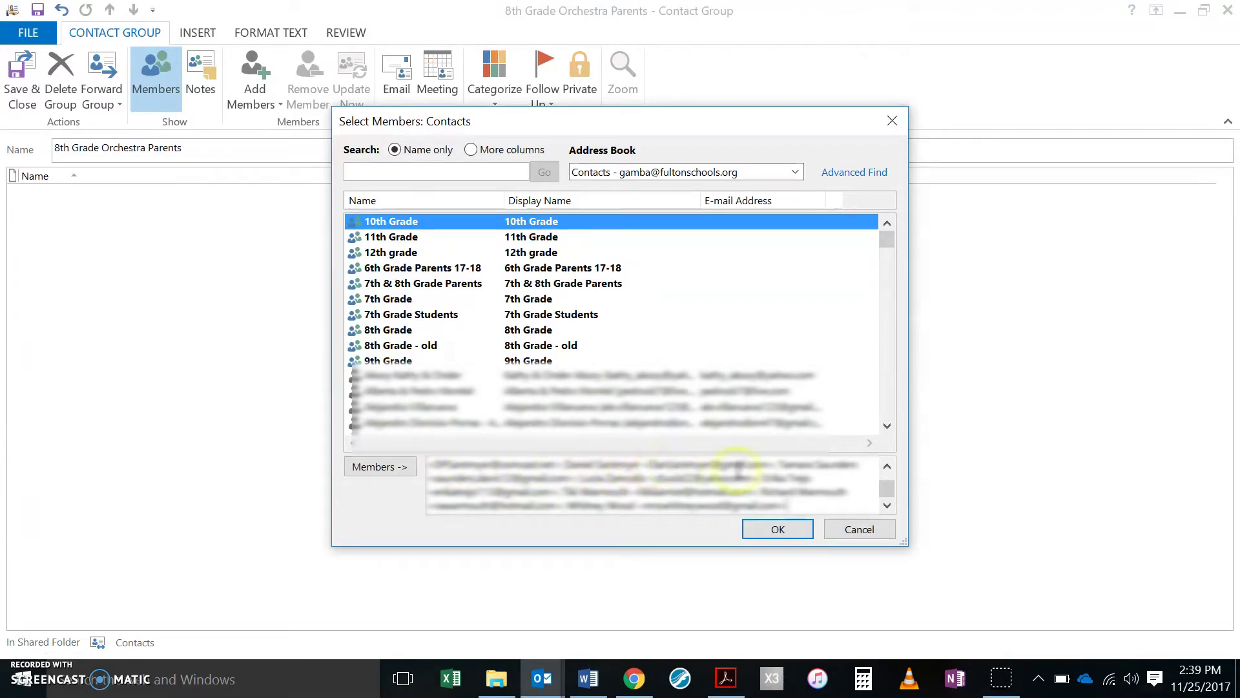
click(778, 529)
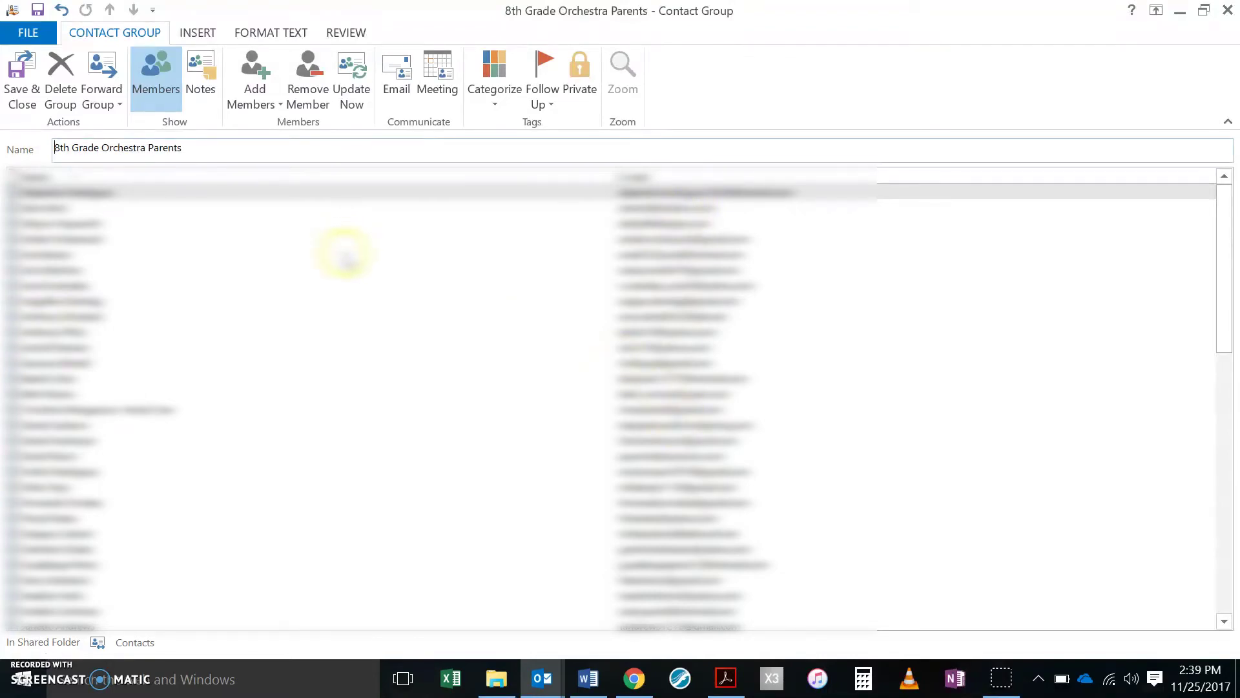
Save the group, create an email to it, and move the group recipient from To to Bcc.
click(28, 82)
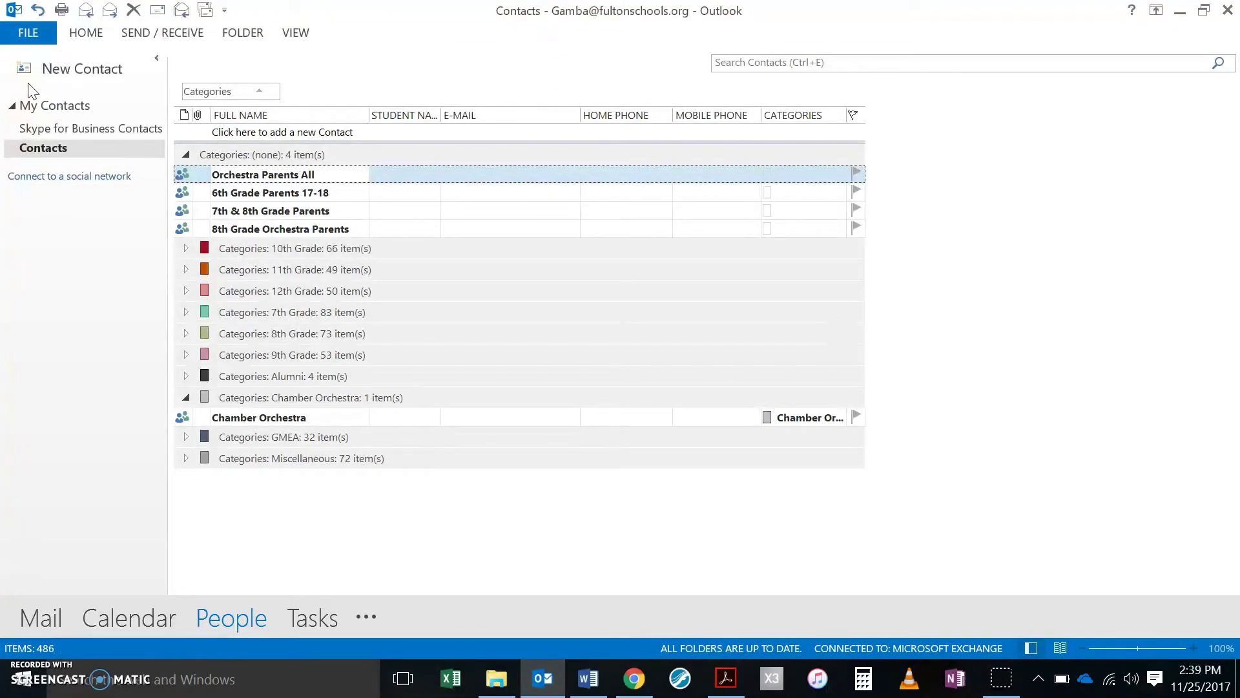
right_click(281, 232)
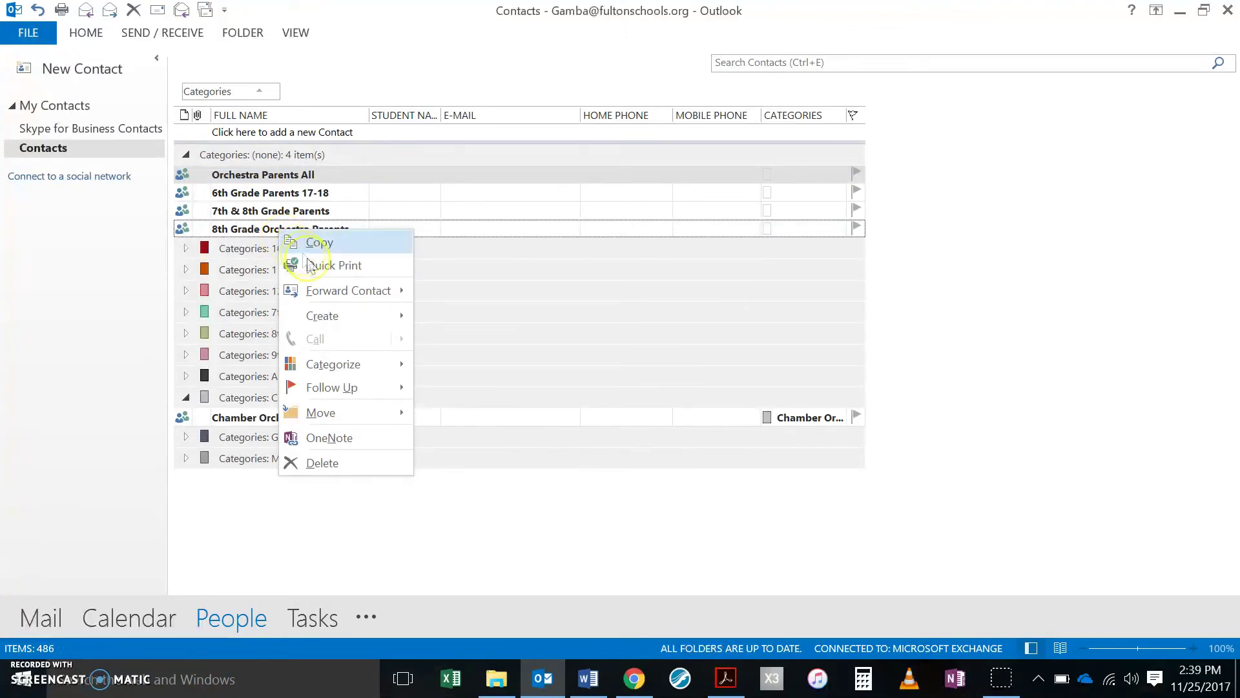
mouse_move(347, 316)
click(451, 323)
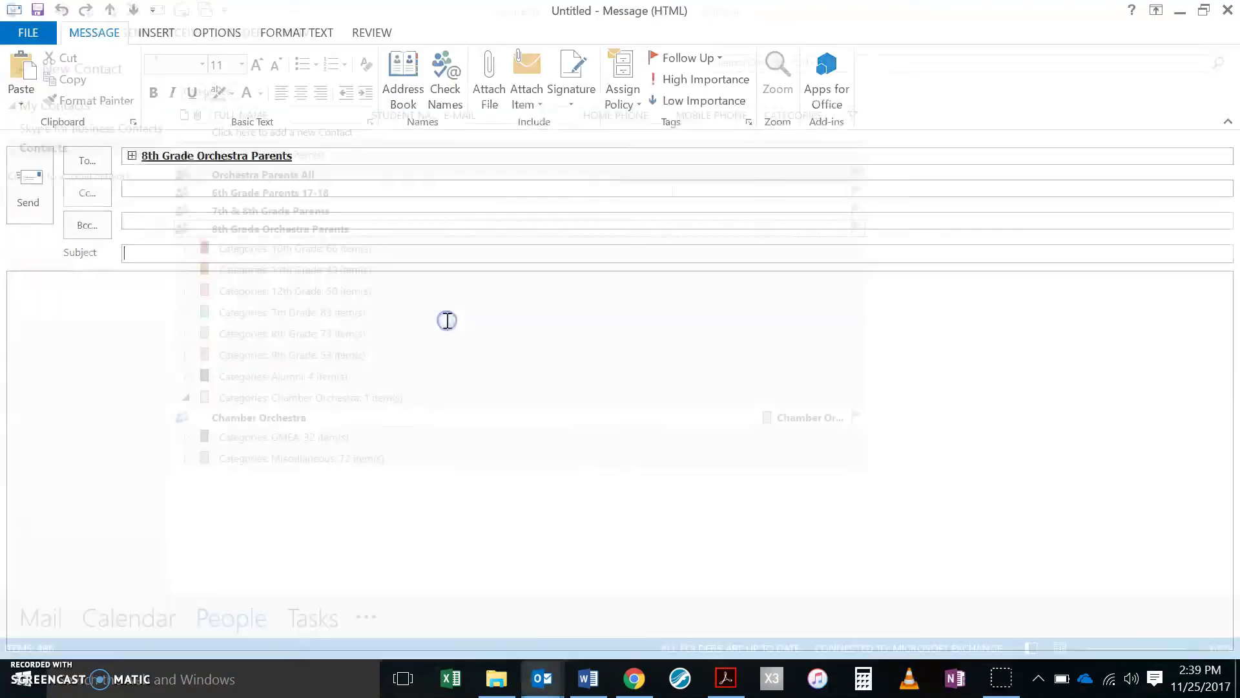
click(288, 155)
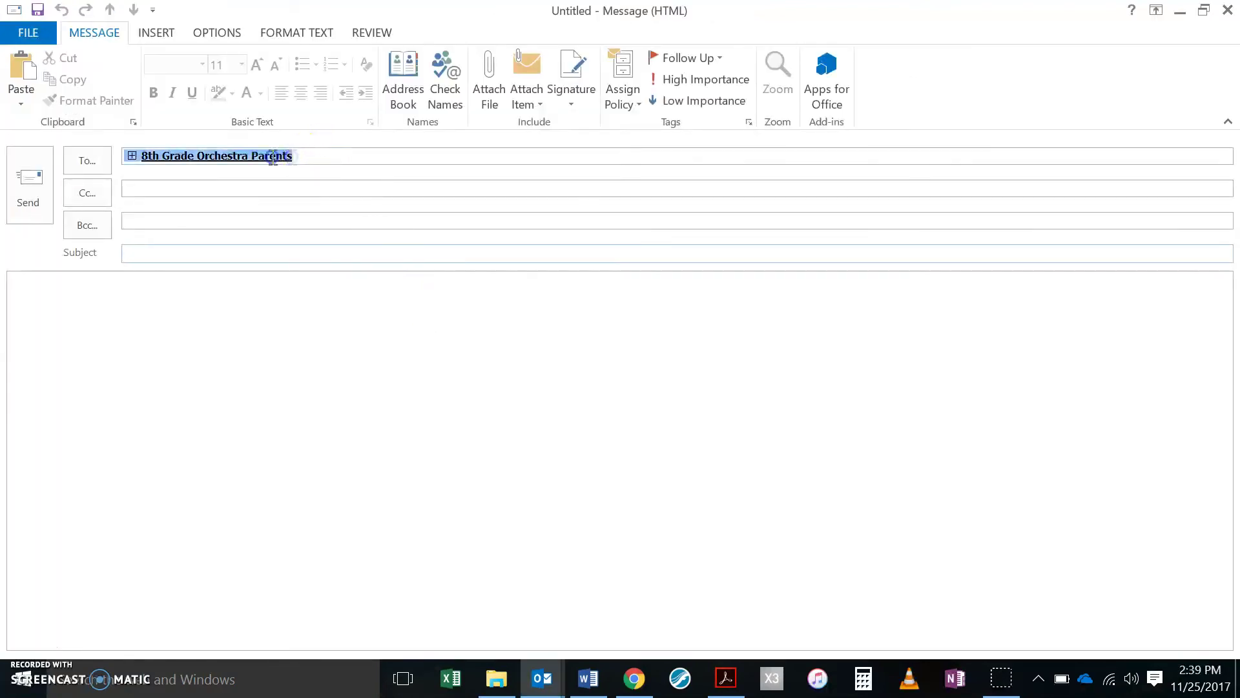
drag(145, 156, 167, 221)
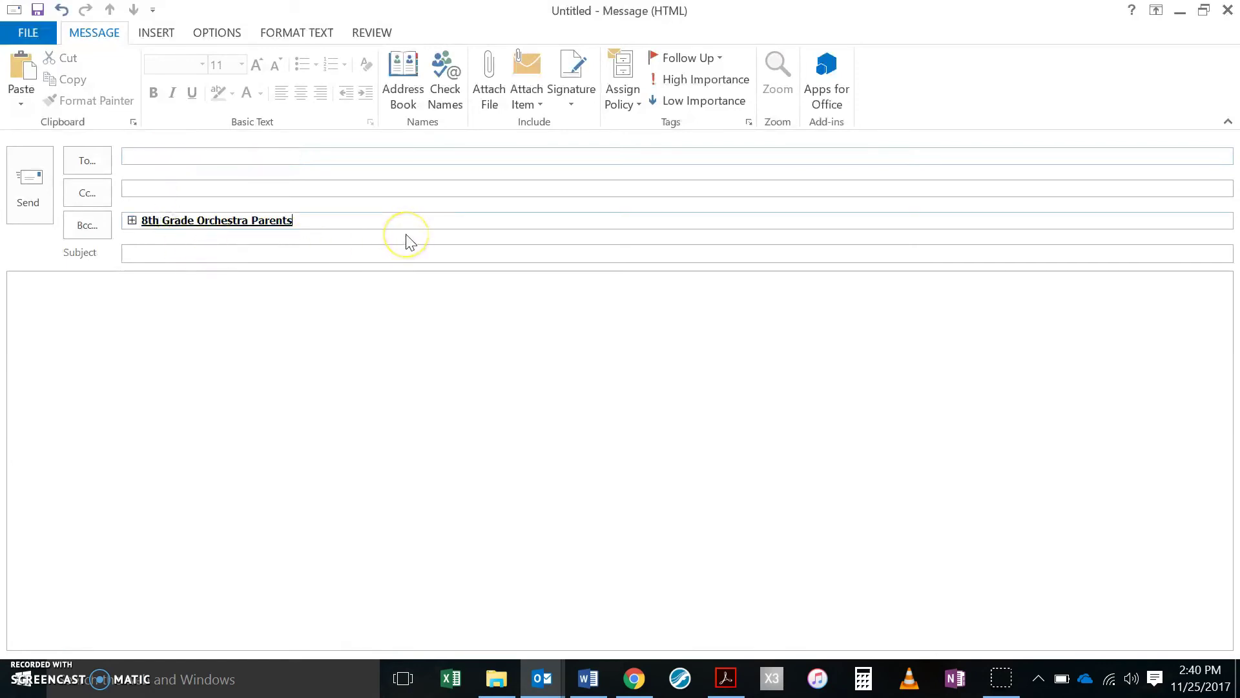